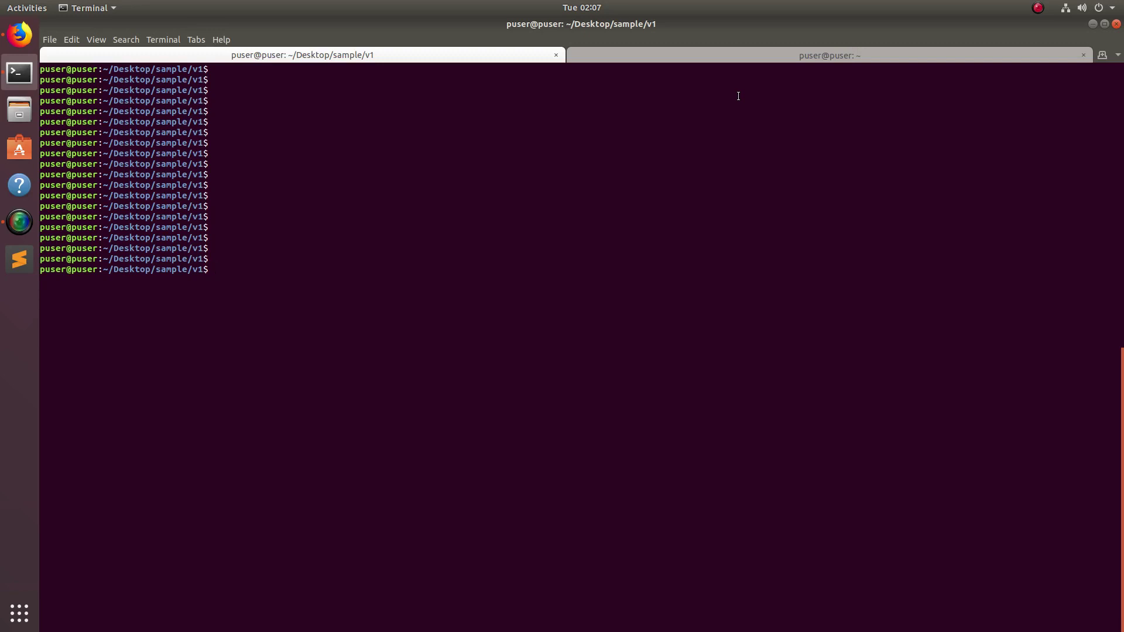
Copy 'sudo apt install ffmpeg' from the vim notes and return to the v1 shell.
{"action": "left_click", "coordinate": [780, 56]}
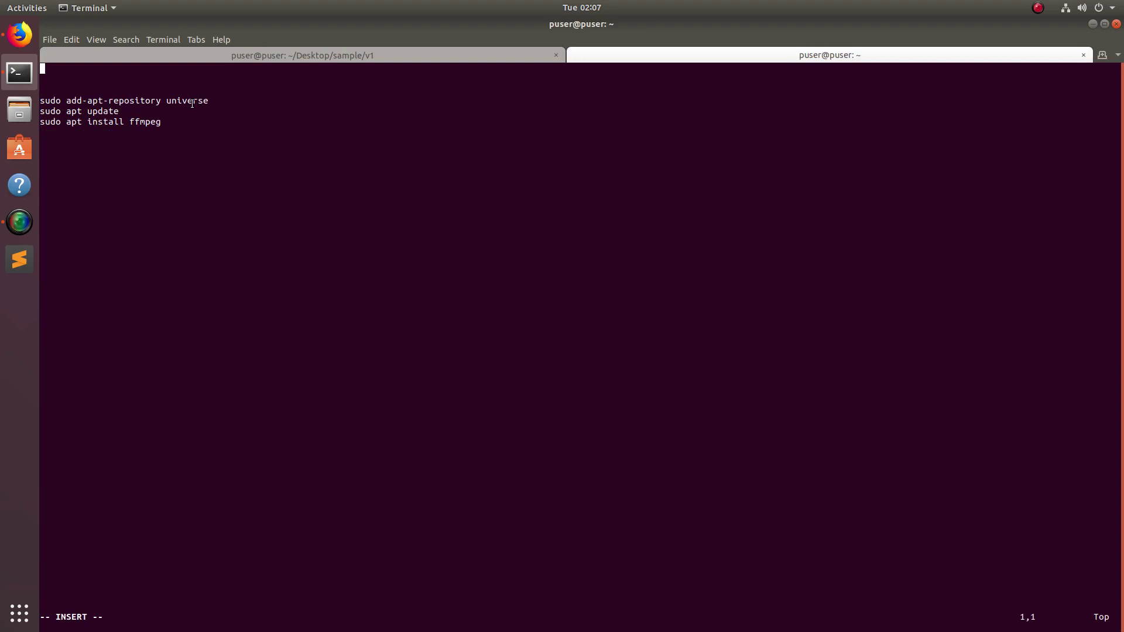
{"action": "double_click", "coordinate": [192, 104]}
{"action": "left_click_drag", "start_coordinate": [162, 122], "coordinate": [41, 122]}
{"action": "right_click", "coordinate": [66, 122]}
{"action": "left_click", "coordinate": [90, 128]}
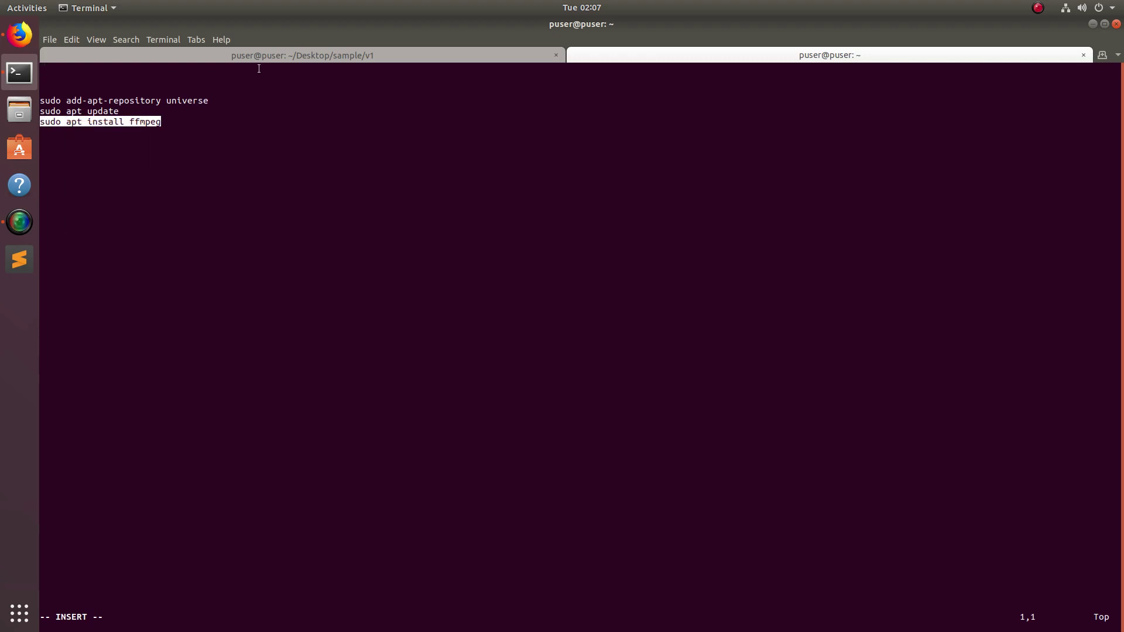
{"action": "left_click", "coordinate": [296, 56]}
Run the pasted ffmpeg install, then show and highlight the ffmpeg 3.4.4 version banner.
{"action": "key", "text": "ctrl+shift+v"}
{"action": "key", "text": "Return"}
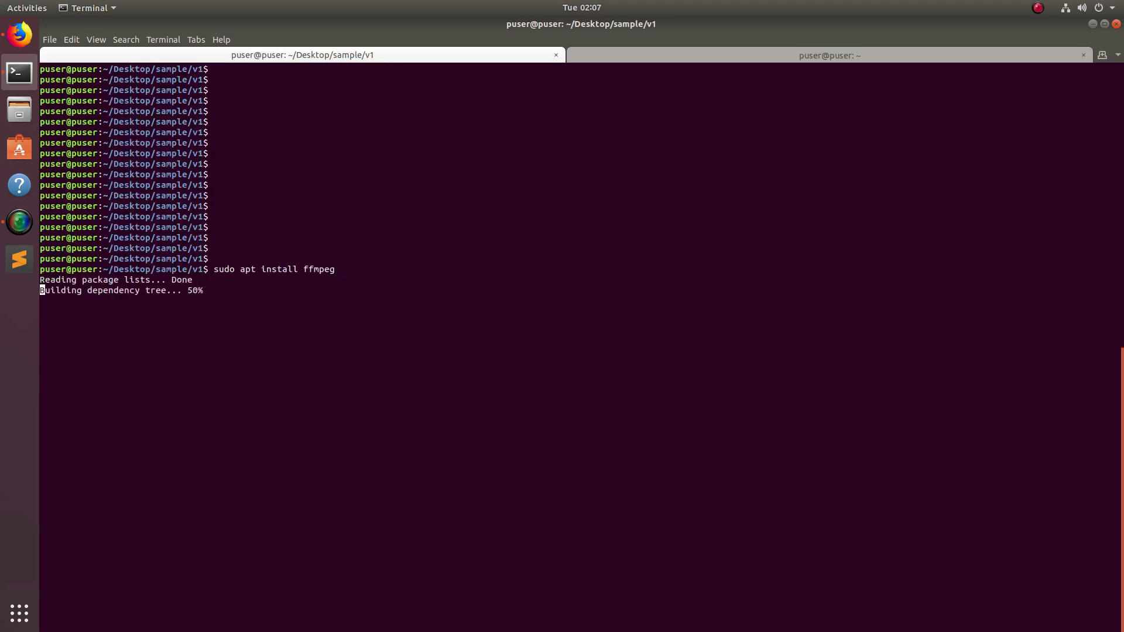
{"action": "key", "text": "Return"}
{"action": "key", "text": "Return"}
{"action": "key", "text": "Return"}
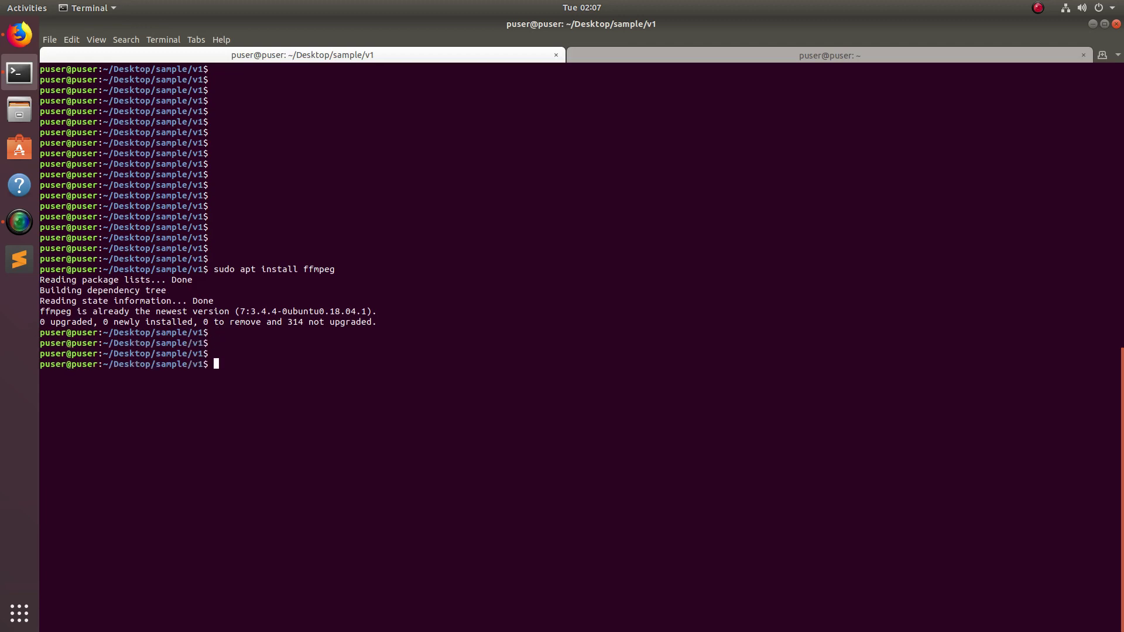
{"action": "type", "text": "ffmpeg"}
{"action": "key", "text": "Return"}
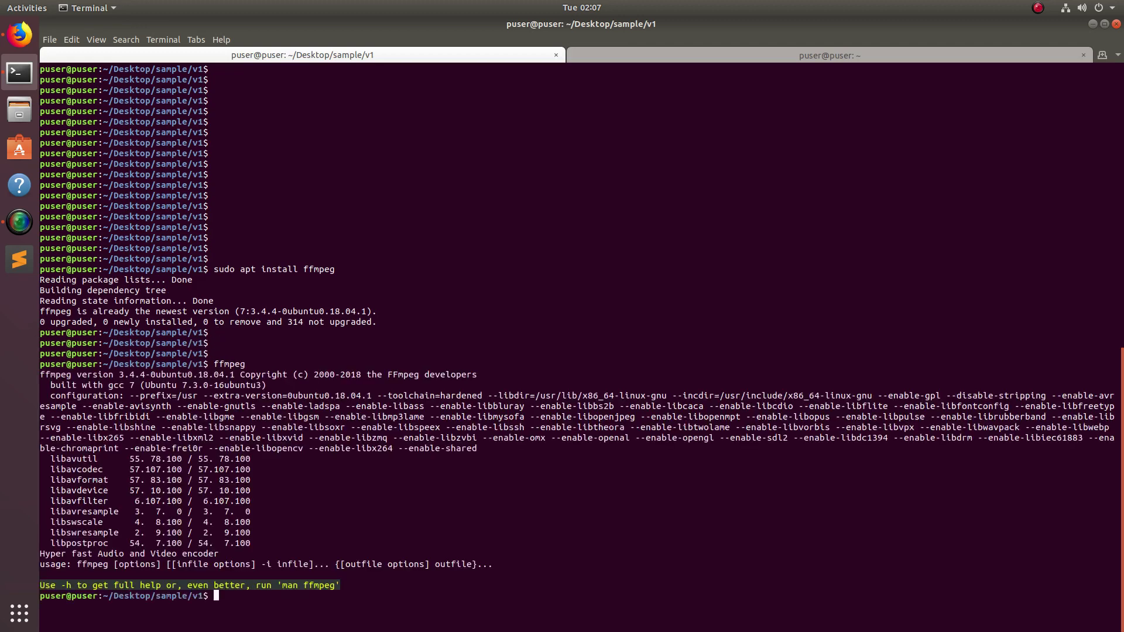
{"action": "key", "text": "Return"}
{"action": "key", "text": "Return"}
{"action": "key", "text": "Return"}
{"action": "key", "text": "Return"}
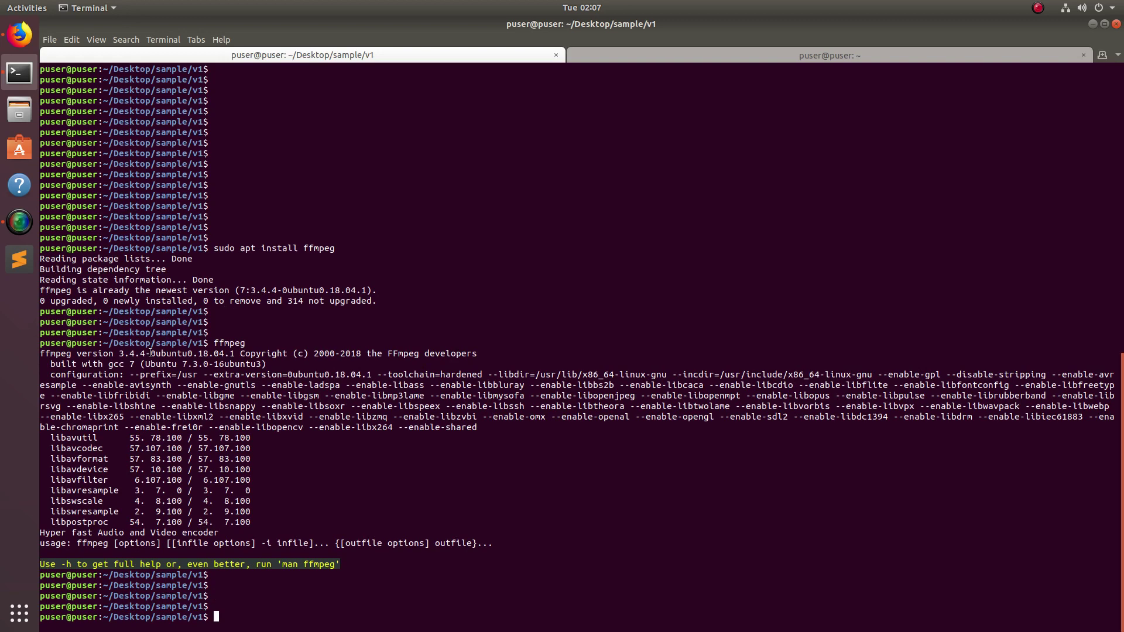
{"action": "left_click_drag", "start_coordinate": [146, 354], "coordinate": [118, 353]}
{"action": "type", "text": "clear"}
Clear the screen and list the folder, picking out SampleVideo5.mp4.
{"action": "key", "text": "Return"}
{"action": "key", "text": "Return"}
{"action": "key", "text": "Return"}
{"action": "key", "text": "Return"}
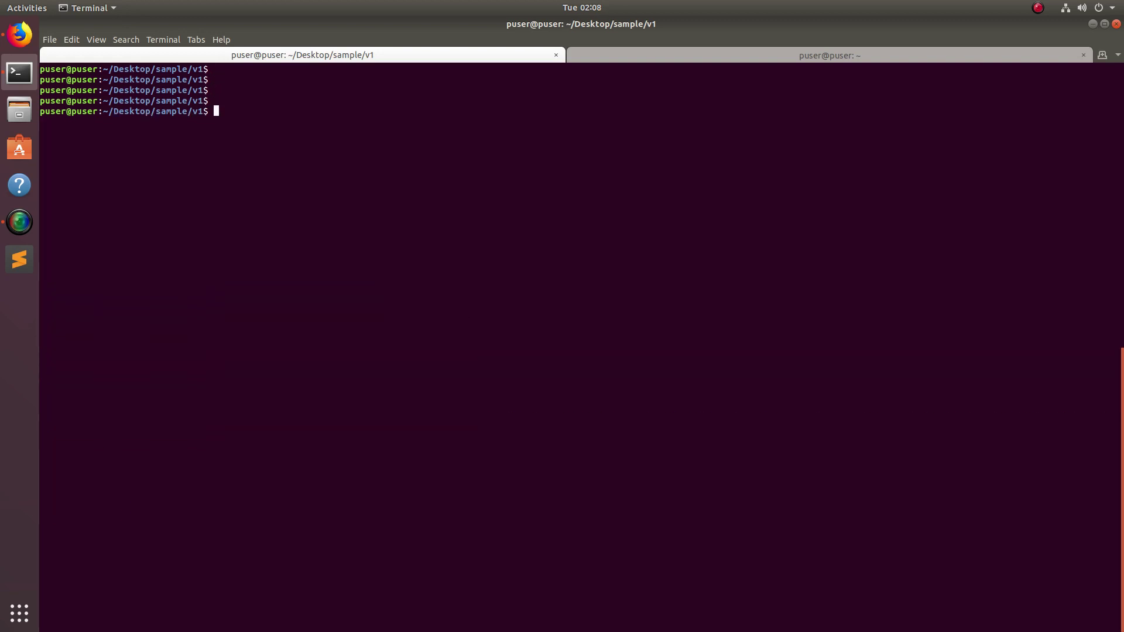
{"action": "type", "text": "ls"}
{"action": "key", "text": "Return"}
{"action": "key", "text": "Return"}
{"action": "key", "text": "Return"}
{"action": "key", "text": "Return"}
{"action": "key", "text": "Return"}
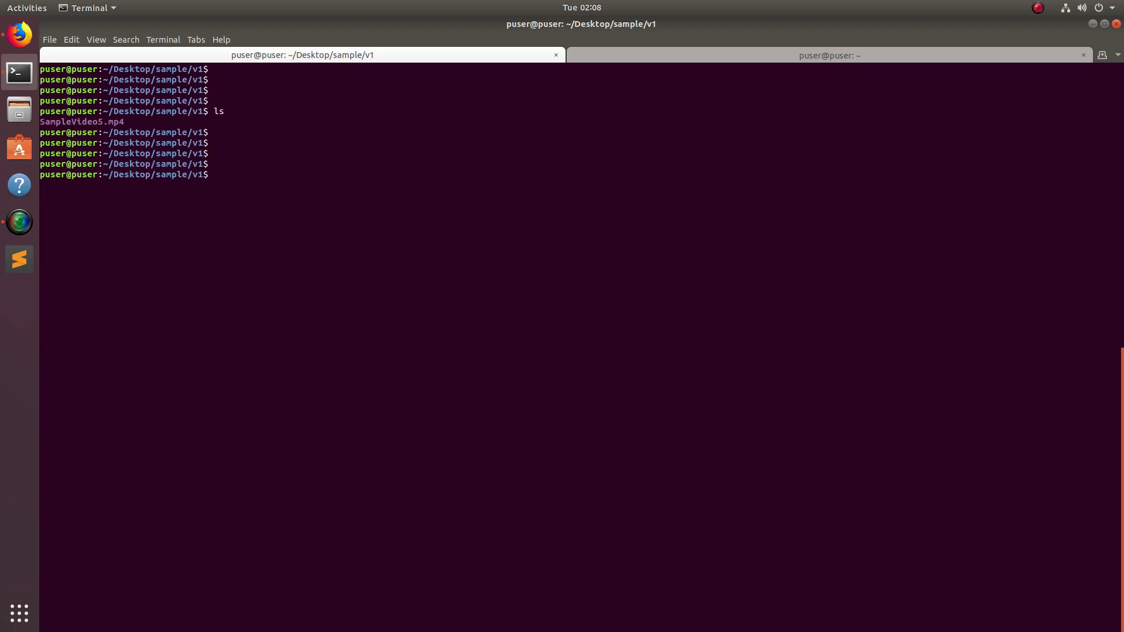
{"action": "triple_click", "coordinate": [127, 122]}
{"action": "double_click", "coordinate": [106, 121]}
{"action": "left_click", "coordinate": [258, 193]}
{"action": "type", "text": "ffmpeg -"}
{"action": "type", "text": "i Sa"}
Inspect SampleVideo5.mp4 with ffmpeg -i, highlighting its h264 video and AAC audio streams.
{"action": "key", "text": "Tab"}
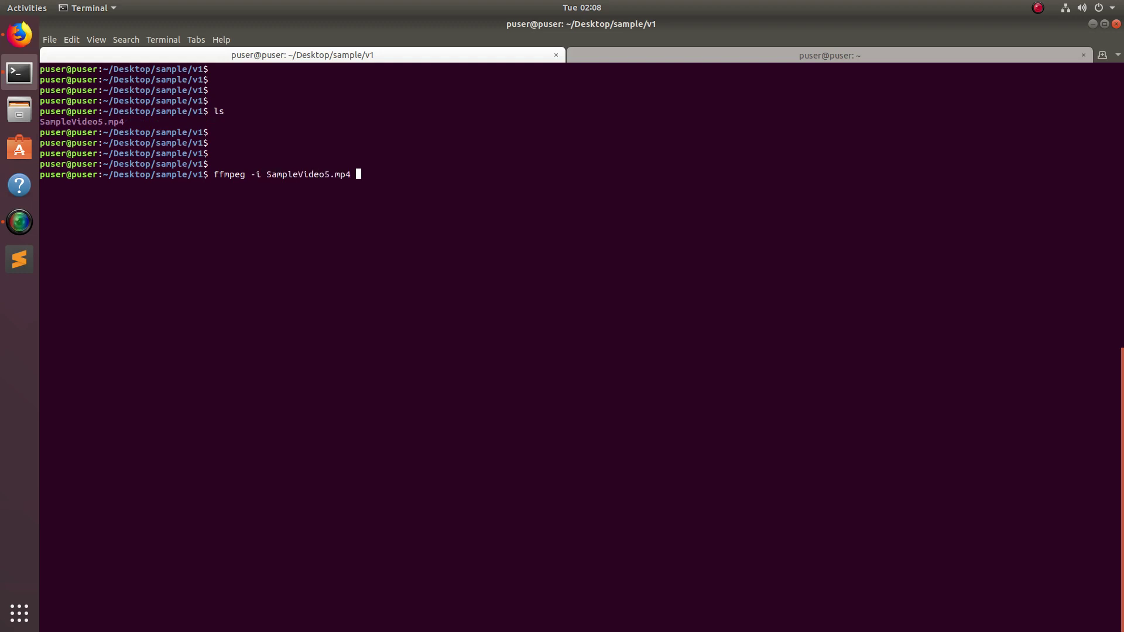
{"action": "key", "text": "Return"}
{"action": "key", "text": "Return"}
{"action": "key", "text": "Return"}
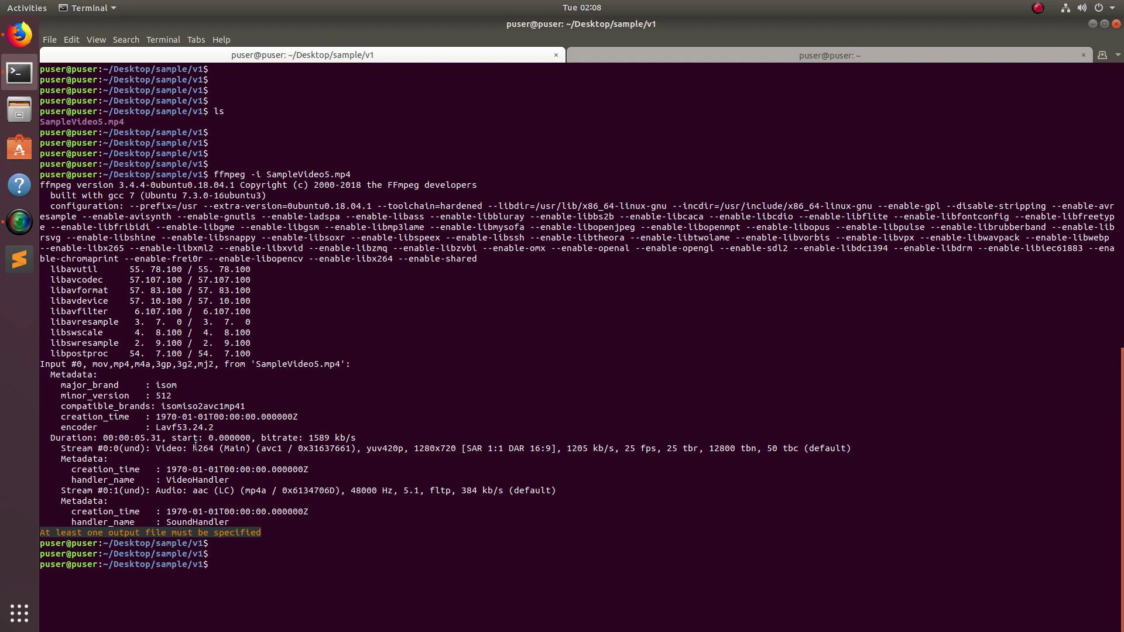
{"action": "left_click_drag", "start_coordinate": [193, 448], "coordinate": [219, 449]}
{"action": "left_click_drag", "start_coordinate": [157, 450], "coordinate": [853, 449]}
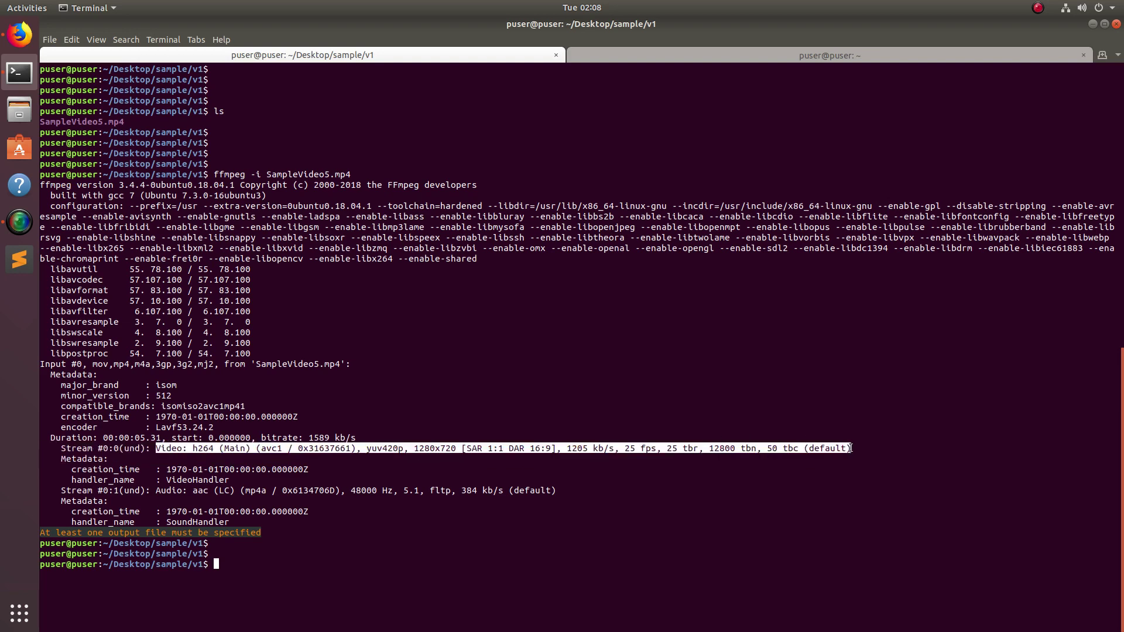
{"action": "left_click", "coordinate": [278, 495]}
{"action": "left_click_drag", "start_coordinate": [155, 491], "coordinate": [557, 491]}
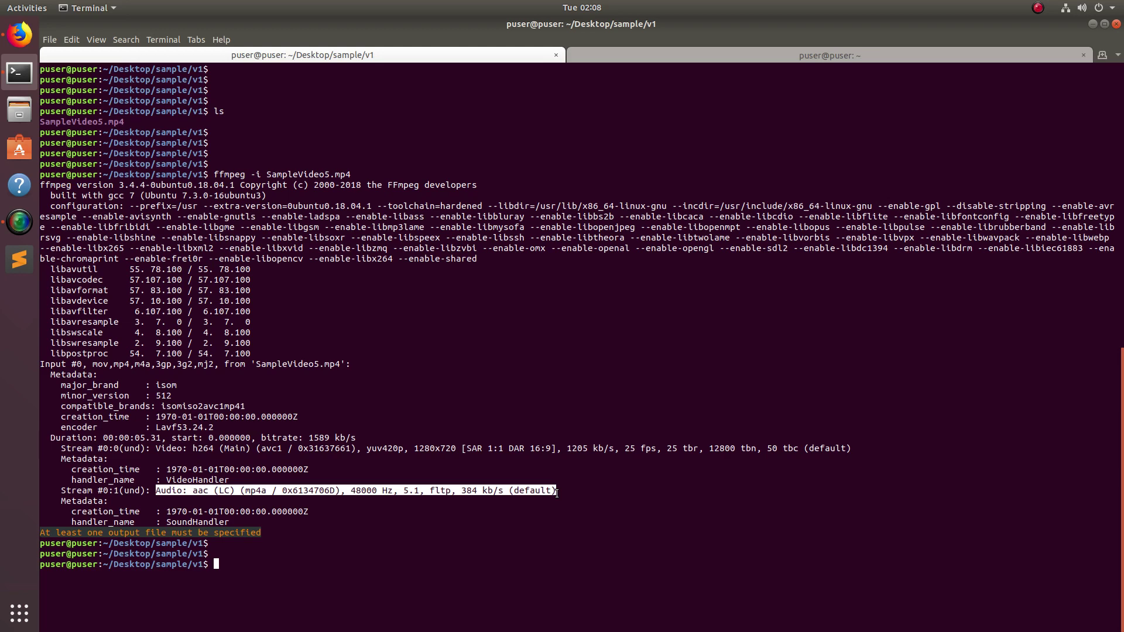
{"action": "key", "text": "Return"}
{"action": "key", "text": "Return"}
{"action": "key", "text": "Return"}
{"action": "key", "text": "Return"}
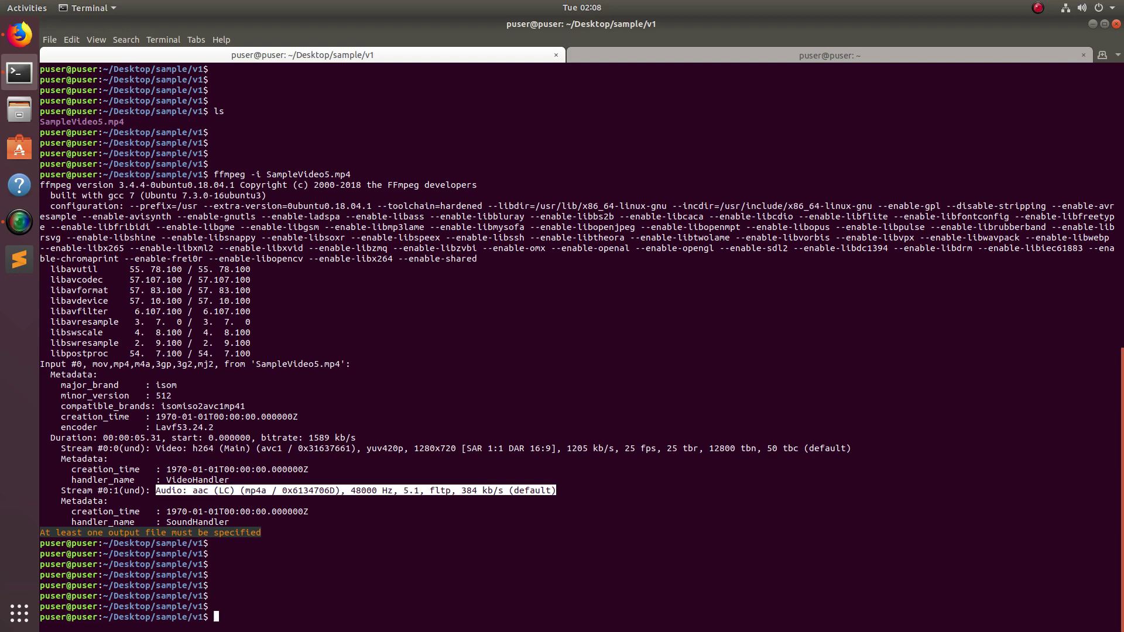
{"action": "type", "text": "ffmpeg "}
{"action": "type", "text": "-i S"}
Type 'ffmpeg -i SampleVideo5.mp4 -vn output1.mp3' and highlight its input and output names.
{"action": "key", "text": "Tab"}
{"action": "type", "text": "-vn"}
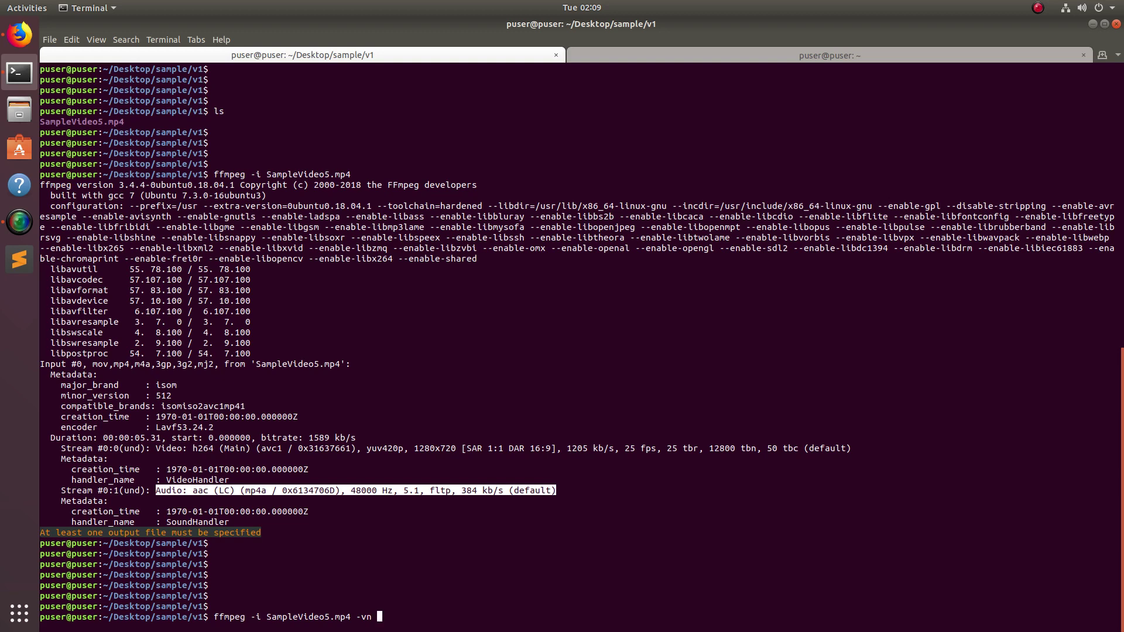
{"action": "type", "text": " out"}
{"action": "type", "text": "put1"}
{"action": "type", "text": ".mp3"}
{"action": "left_click_drag", "start_coordinate": [353, 617], "coordinate": [268, 616]}
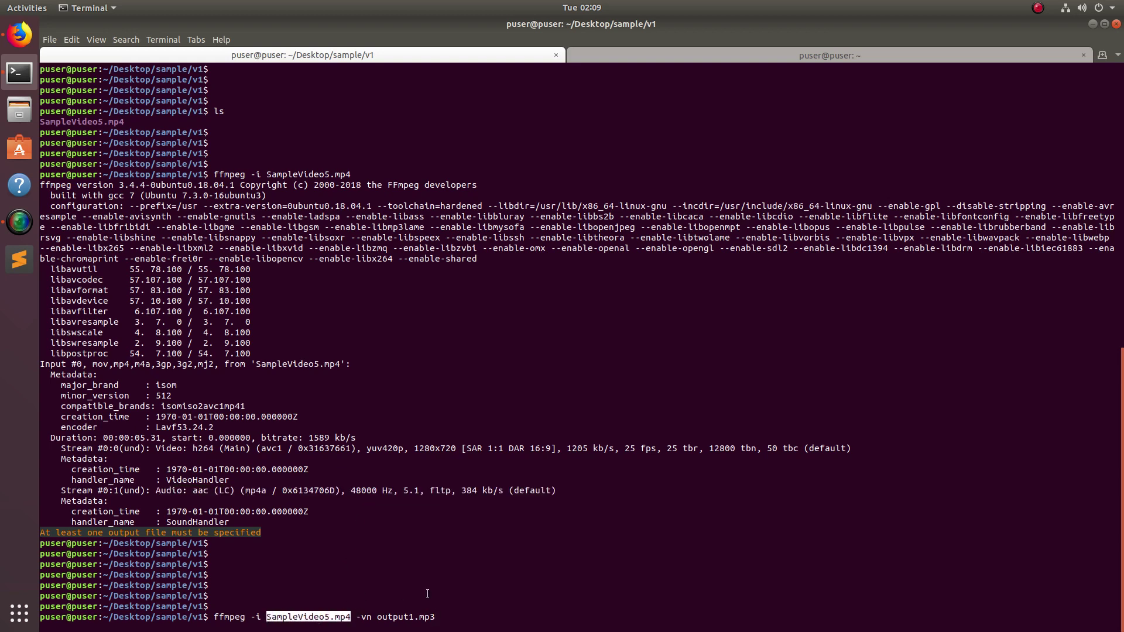
{"action": "left_click_drag", "start_coordinate": [377, 616], "coordinate": [434, 617]}
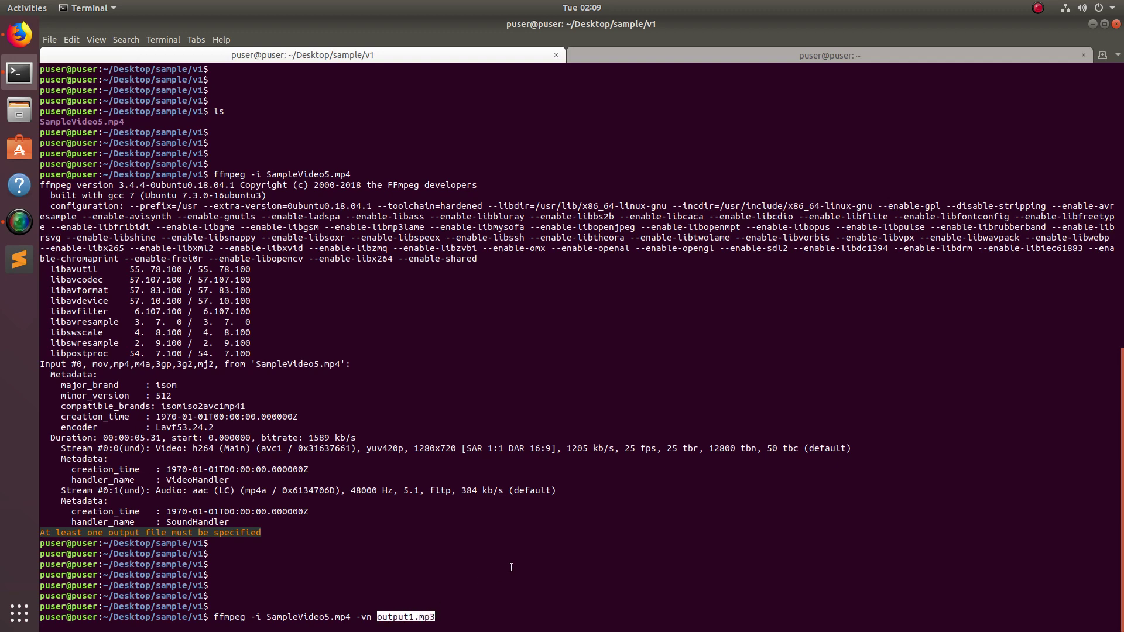
{"action": "left_click_drag", "start_coordinate": [348, 618], "coordinate": [267, 617]}
{"action": "left_click", "coordinate": [408, 551]}
Run the audio-only extraction to create output1.mp3.
{"action": "key", "text": "Return"}
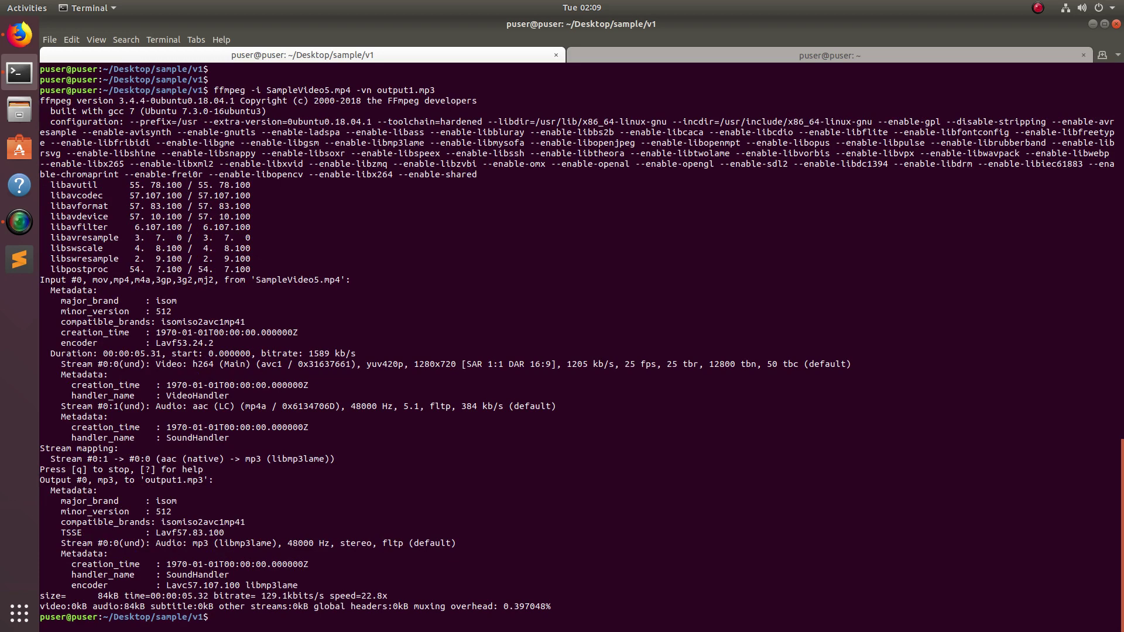
{"action": "key", "text": "Return"}
{"action": "key", "text": "Return"}
{"action": "key", "text": "Return"}
{"action": "key", "text": "Return"}
{"action": "key", "text": "Return"}
{"action": "type", "text": "ls"}
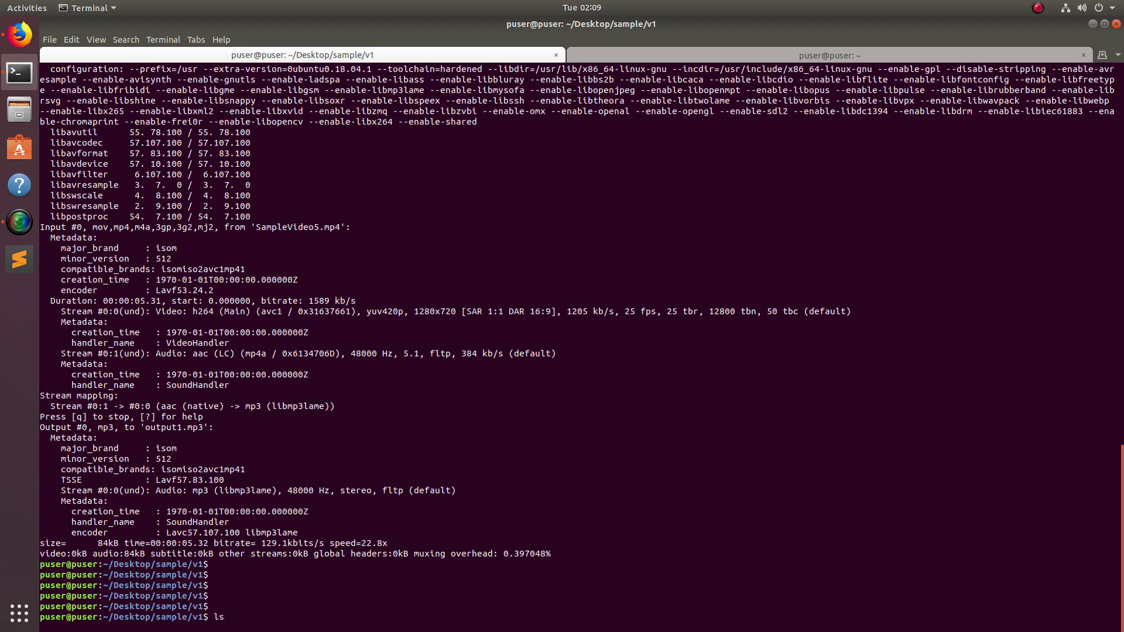
{"action": "key", "text": "Return"}
{"action": "key", "text": "Return"}
{"action": "key", "text": "Return"}
{"action": "key", "text": "Return"}
{"action": "key", "text": "Return"}
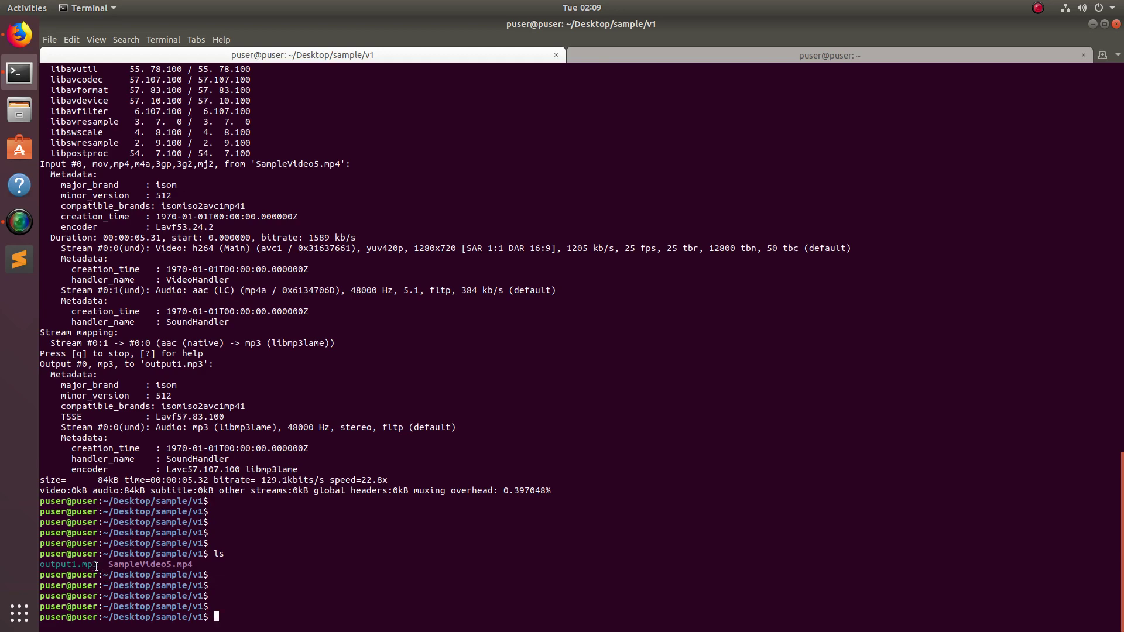
List the folder with ls and ls -l, showing output1.mp3 at 85972 bytes.
{"action": "left_click_drag", "start_coordinate": [96, 567], "coordinate": [39, 566]}
{"action": "type", "text": "ls -l"}
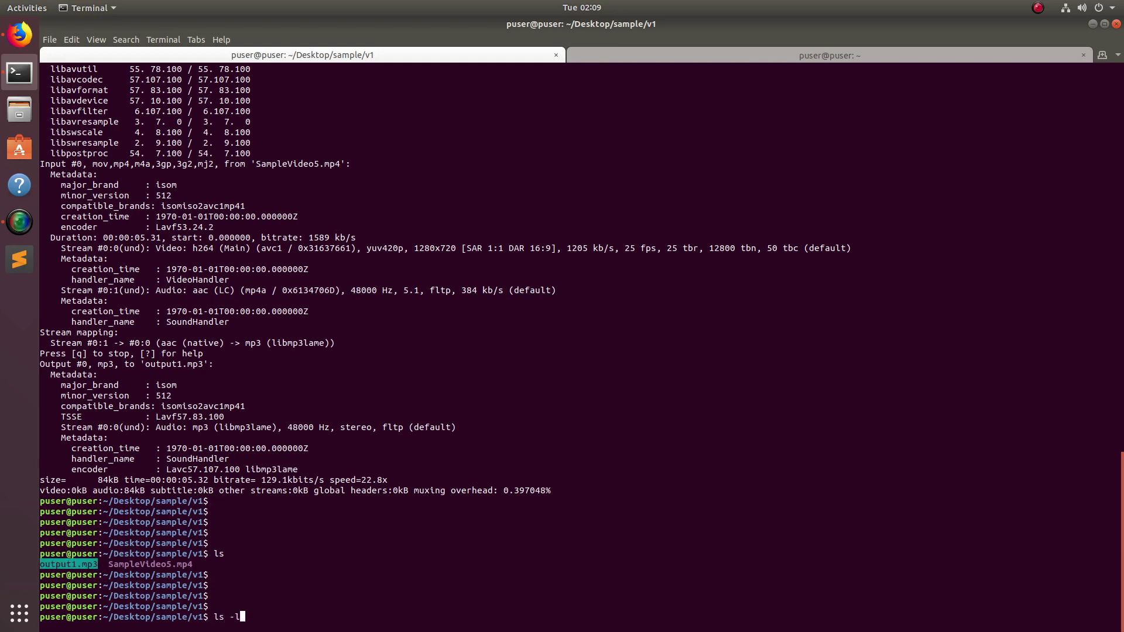
{"action": "key", "text": "Return"}
{"action": "key", "text": "Return"}
{"action": "key", "text": "Return"}
{"action": "key", "text": "Return"}
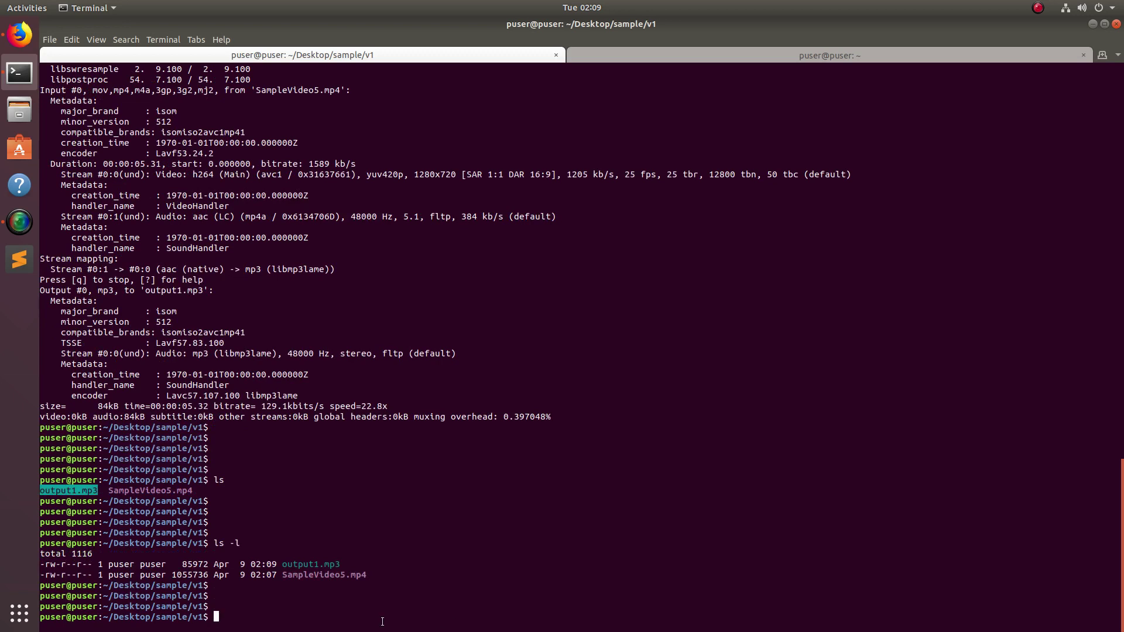
{"action": "left_click_drag", "start_coordinate": [341, 564], "coordinate": [284, 564]}
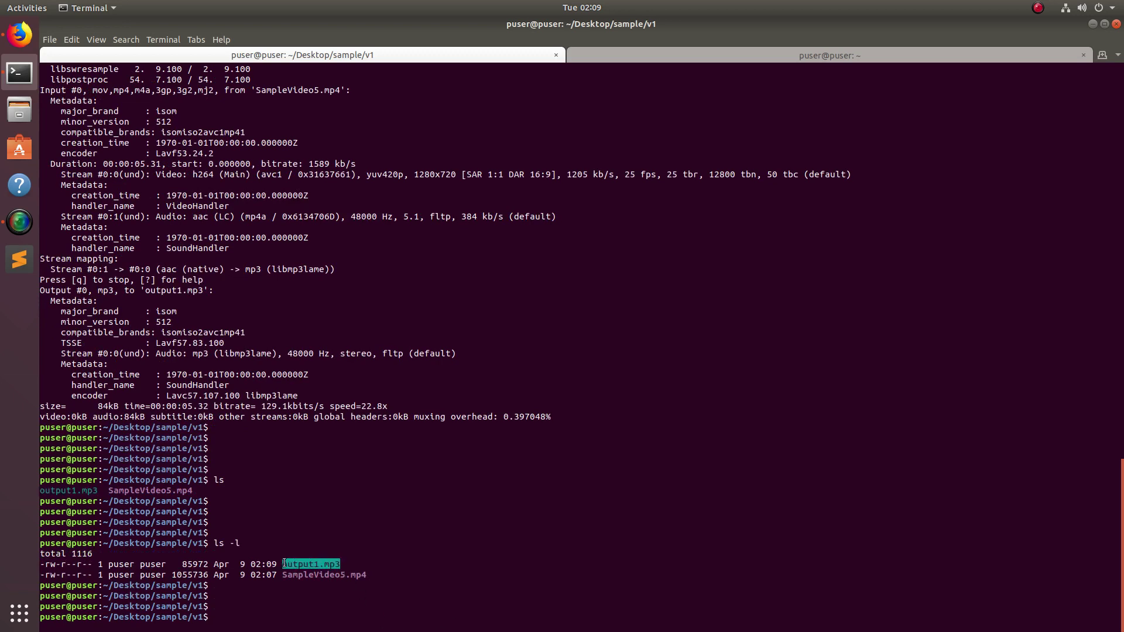
{"action": "key", "text": "Return"}
{"action": "key", "text": "Return"}
{"action": "key", "text": "Return"}
{"action": "key", "text": "Return"}
{"action": "key", "text": "Return"}
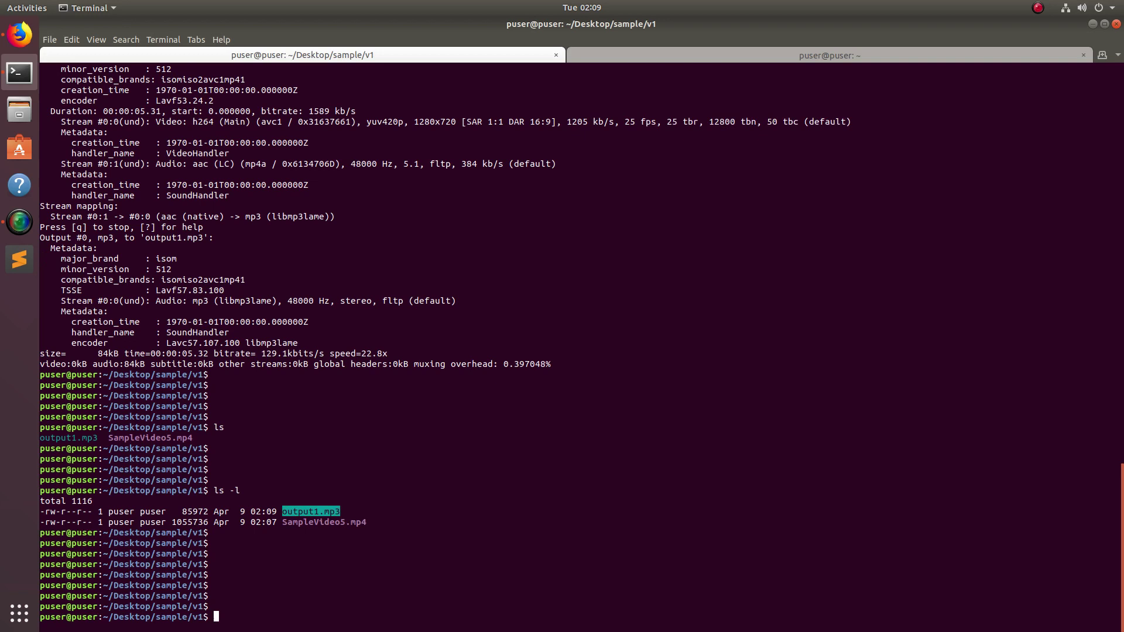
{"action": "type", "text": "ffmpeg "}
{"action": "type", "text": "-i "}
{"action": "type", "text": "o"}
Inspect output1.mp3 with ffmpeg -i, showing 48000 Hz stereo mp3 audio at 128 kb/s.
{"action": "key", "text": "Tab"}
{"action": "key", "text": "Return"}
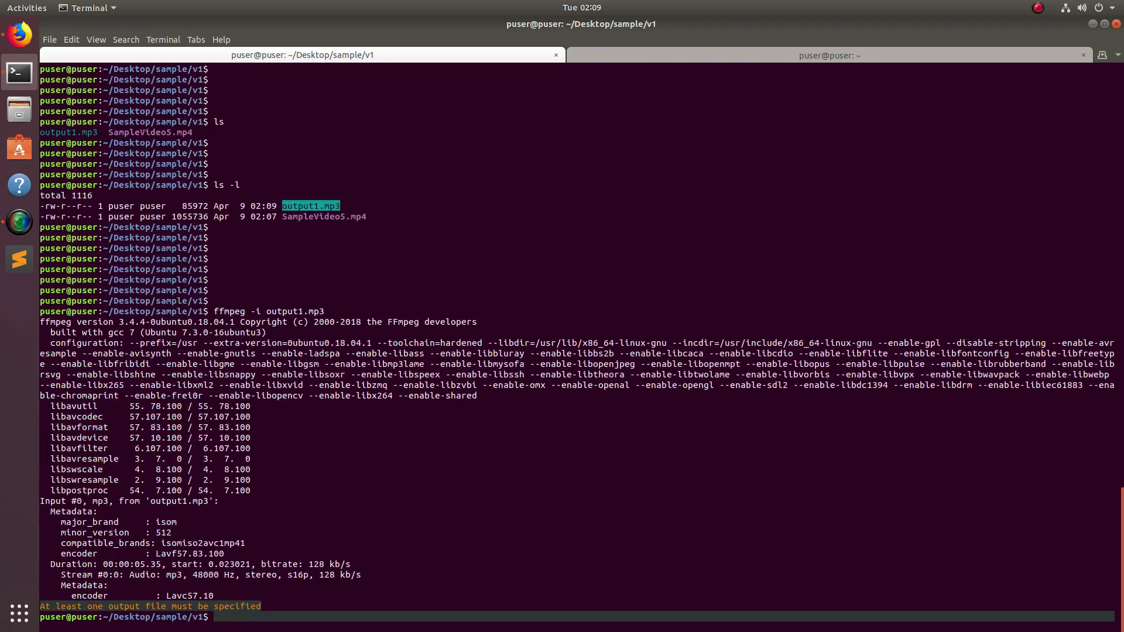
{"action": "key", "text": "Return"}
{"action": "key", "text": "Return"}
{"action": "key", "text": "Return"}
{"action": "key", "text": "Return"}
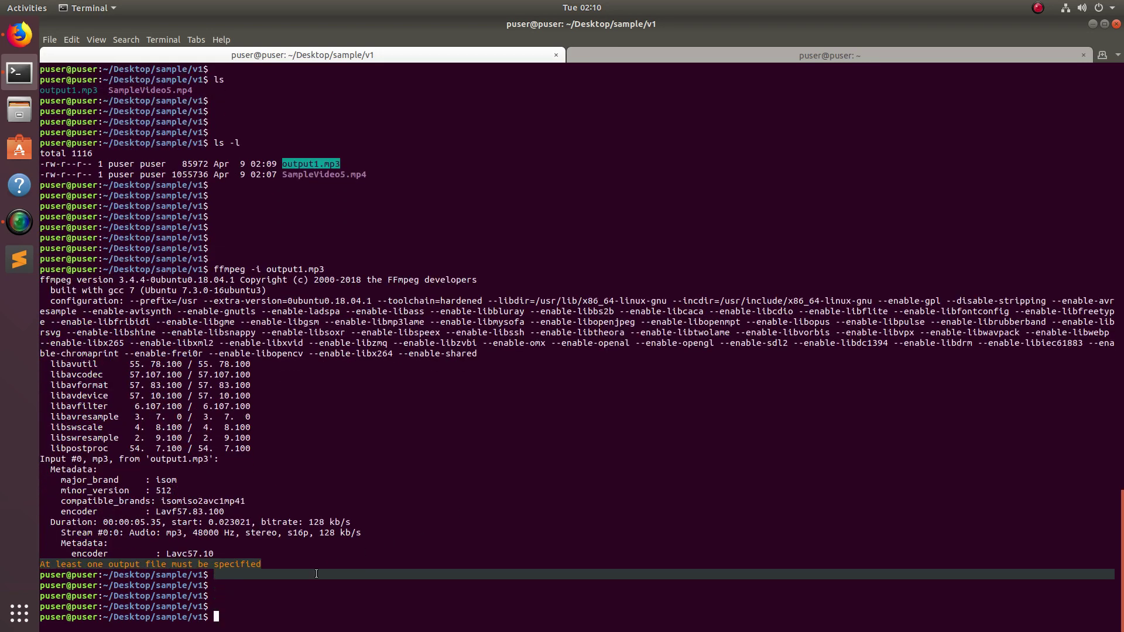
{"action": "left_click_drag", "start_coordinate": [176, 533], "coordinate": [363, 532]}
{"action": "key", "text": "Return"}
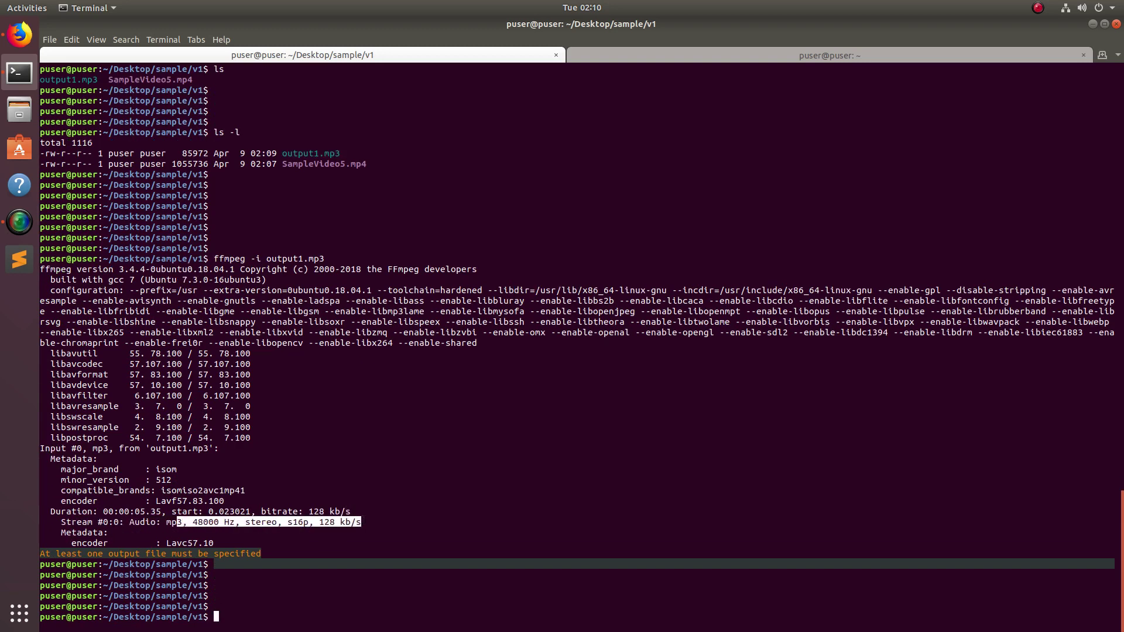
{"action": "key", "text": "Return"}
{"action": "key", "text": "Return"}
{"action": "key", "text": "Up"}
{"action": "key", "text": "Up"}
{"action": "key", "text": "Up"}
{"action": "key", "text": "Up"}
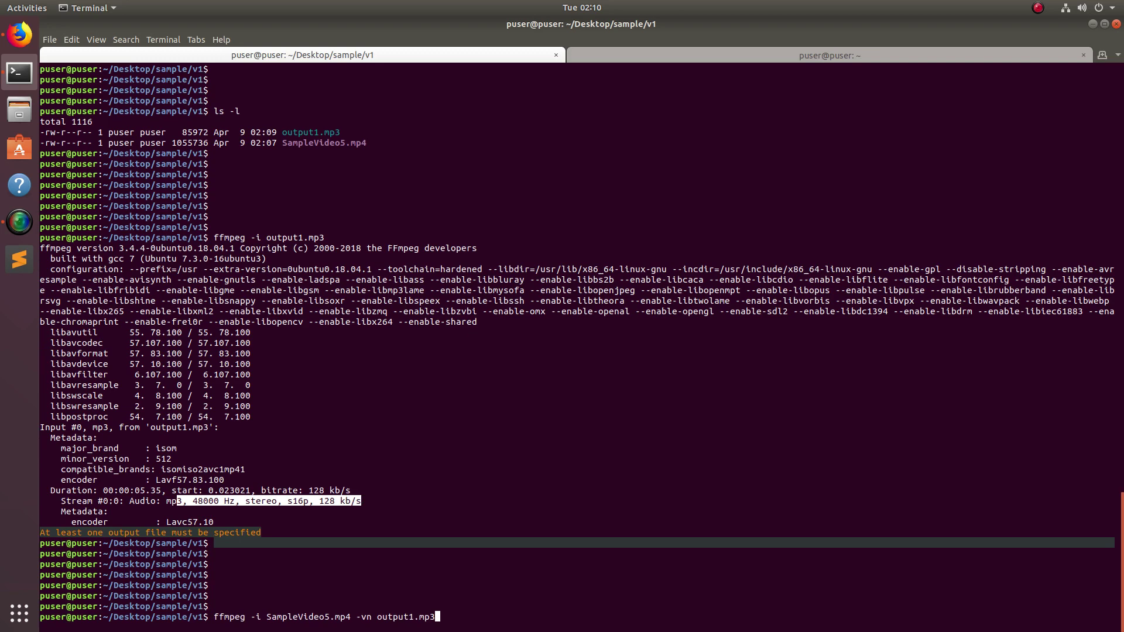
Re-inspect SampleVideo5.mp4 and highlight its AAC audio stream details.
{"action": "key", "text": "ctrl+w"}
{"action": "key", "text": "ctrl+w"}
{"action": "key", "text": "Return"}
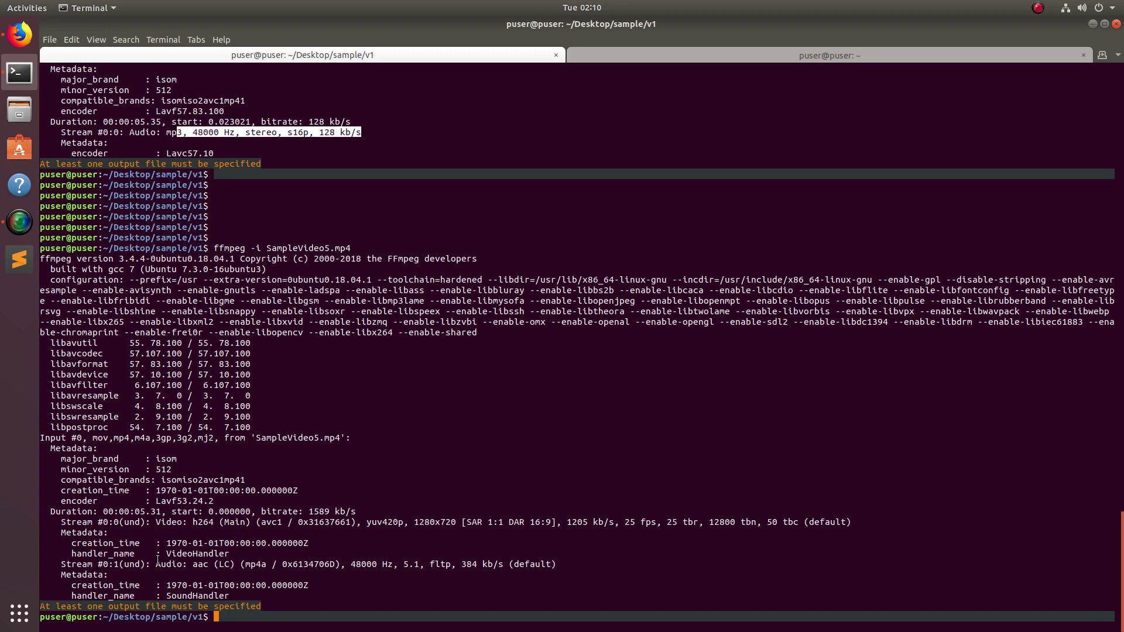
{"action": "left_click_drag", "start_coordinate": [156, 564], "coordinate": [210, 565]}
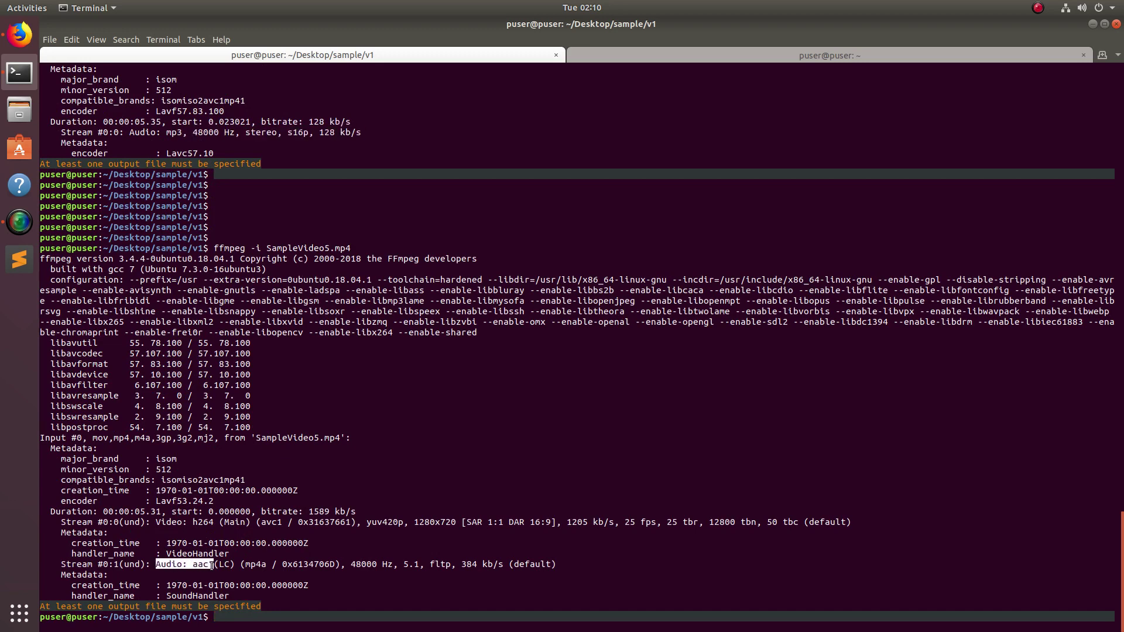
{"action": "mouse_move", "coordinate": [210, 565]}
{"action": "left_mouse_down"}
{"action": "mouse_move", "coordinate": [393, 565]}
{"action": "mouse_move", "coordinate": [352, 565]}
{"action": "left_mouse_up"}
{"action": "left_click", "coordinate": [390, 563]}
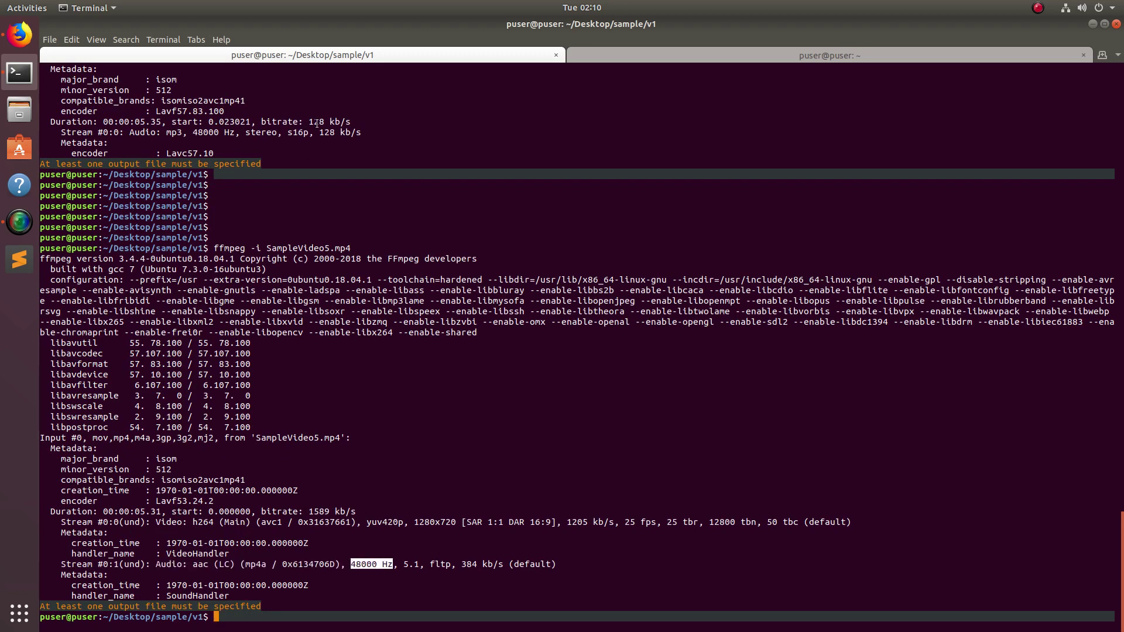
Contrast the mp3's 48000 Hz and 128 kb/s with the original's 384 kb/s.
{"action": "left_click_drag", "start_coordinate": [236, 132], "coordinate": [189, 131]}
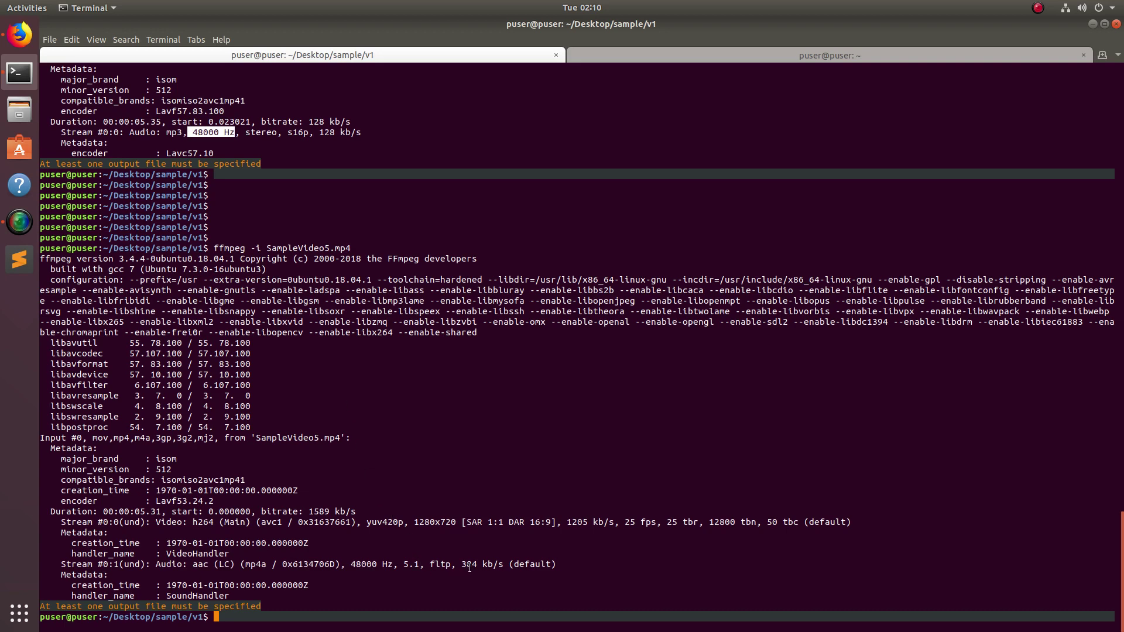
{"action": "left_click_drag", "start_coordinate": [460, 564], "coordinate": [544, 565]}
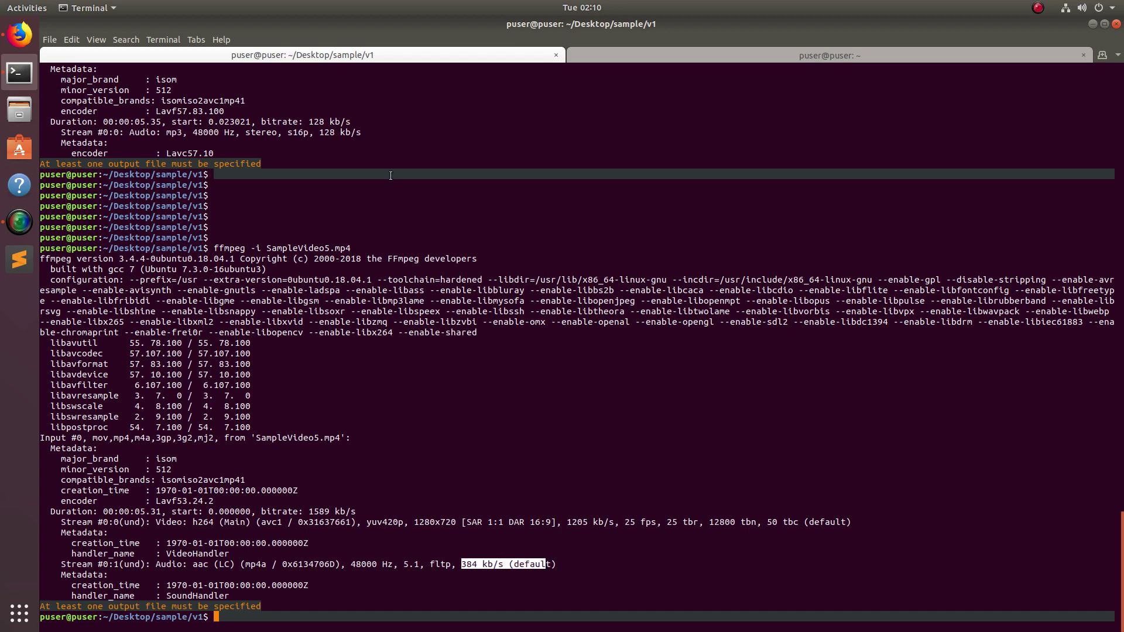
{"action": "left_click_drag", "start_coordinate": [320, 131], "coordinate": [362, 132]}
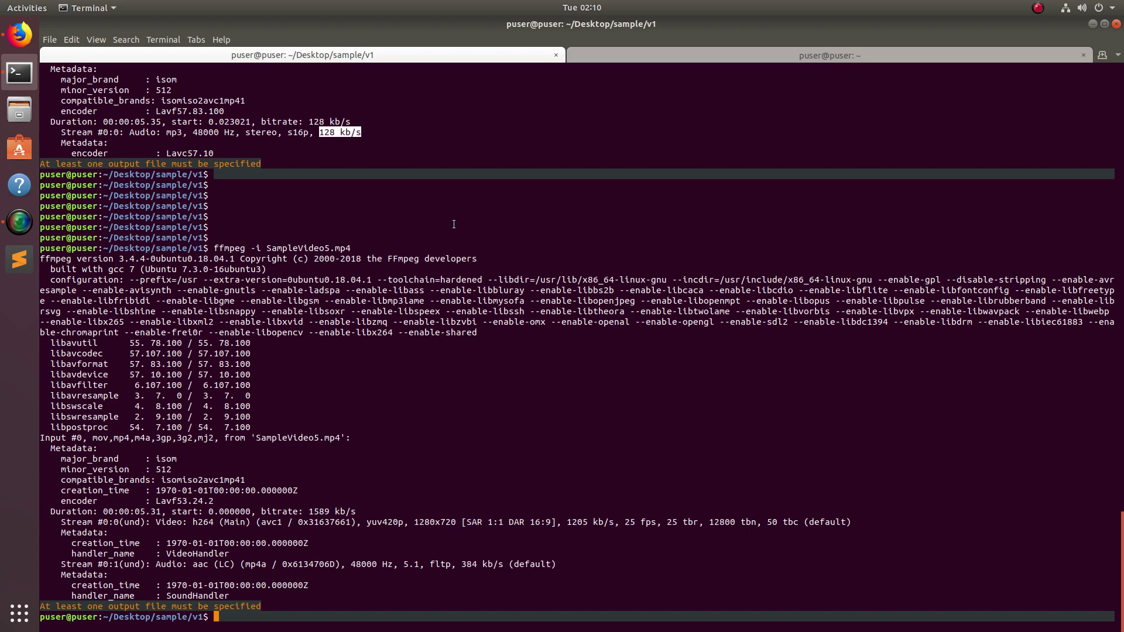
{"action": "scroll", "coordinate": [507, 206], "scroll_direction": "up", "scroll_amount": 2}
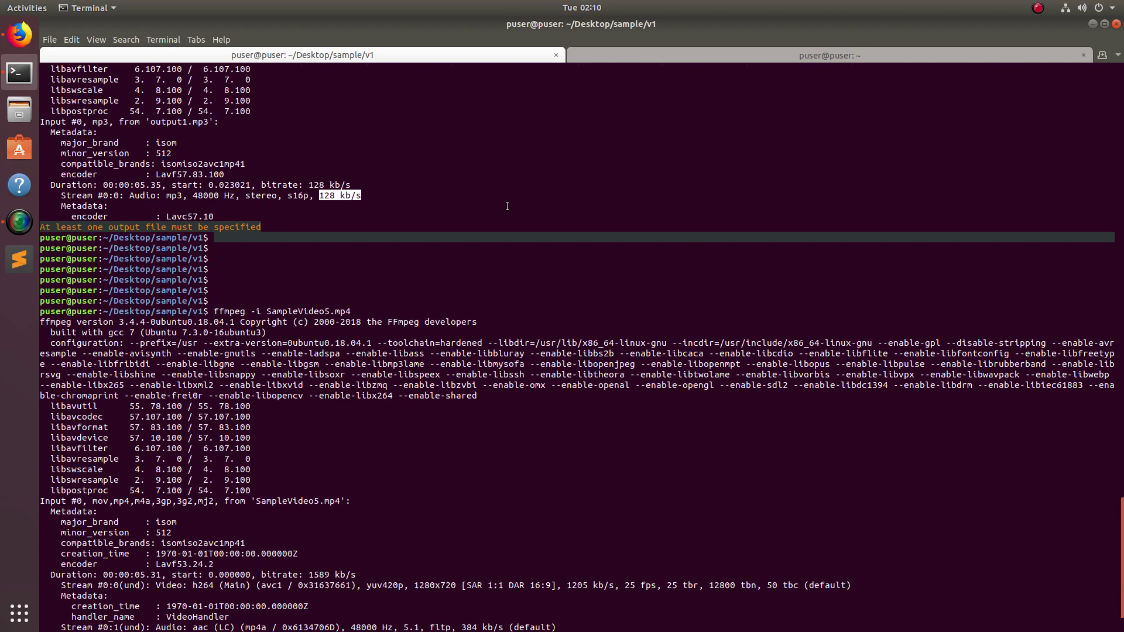
{"action": "scroll", "coordinate": [506, 206], "scroll_direction": "up", "scroll_amount": 2}
{"action": "scroll", "coordinate": [505, 205], "scroll_direction": "up", "scroll_amount": 2}
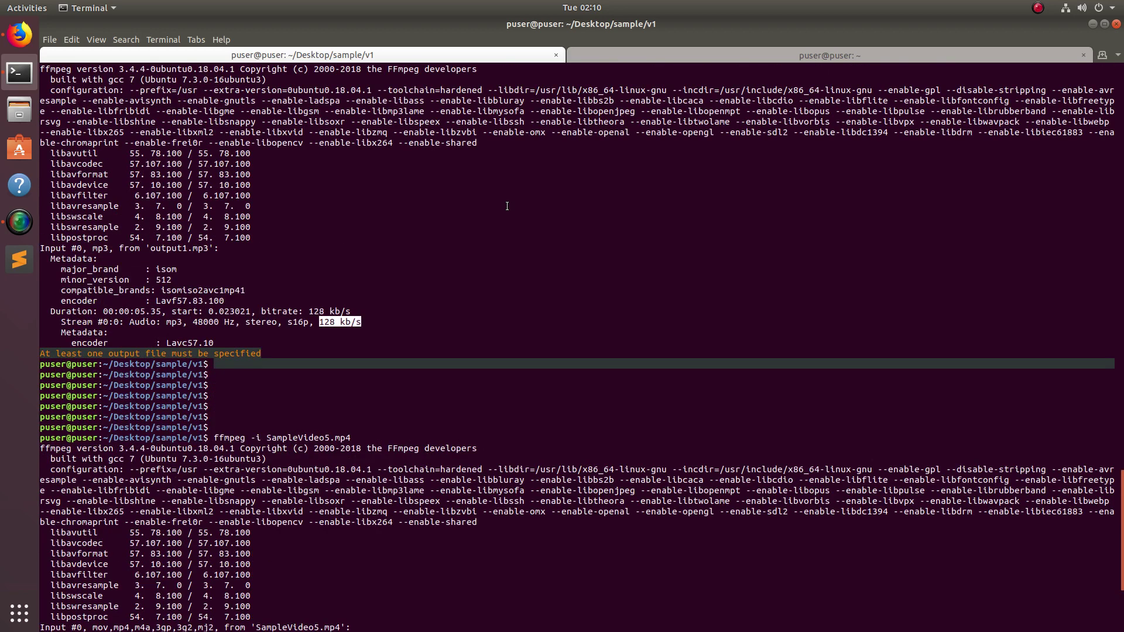
{"action": "scroll", "coordinate": [506, 205], "scroll_direction": "up", "scroll_amount": 2}
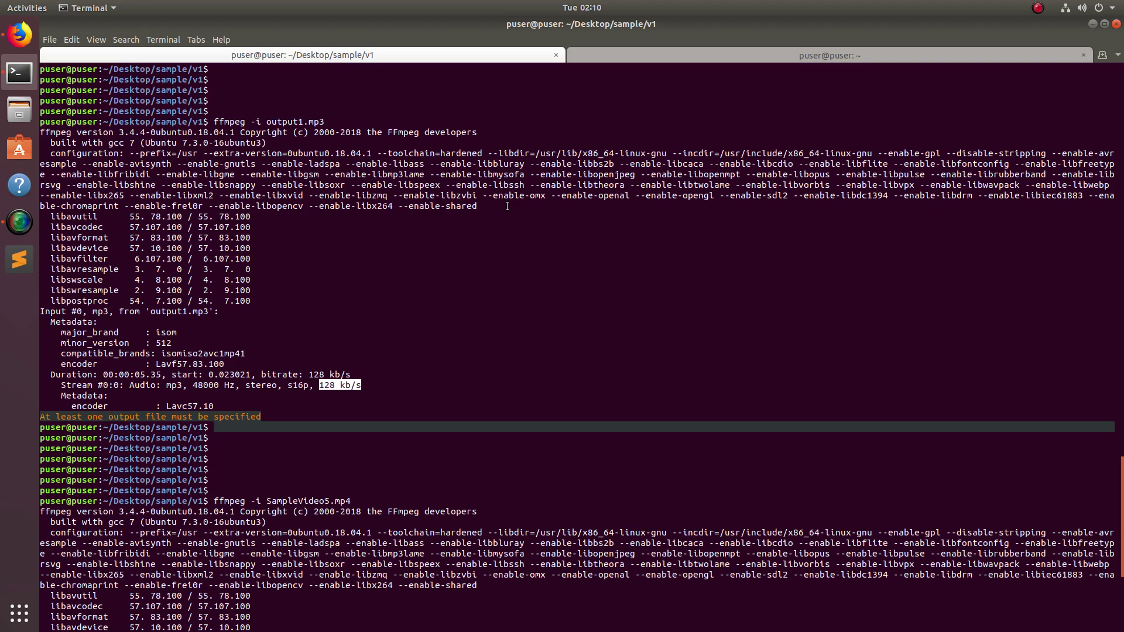
{"action": "scroll", "coordinate": [506, 206], "scroll_direction": "down", "scroll_amount": 6}
{"action": "scroll", "coordinate": [506, 206], "scroll_direction": "down", "scroll_amount": 2}
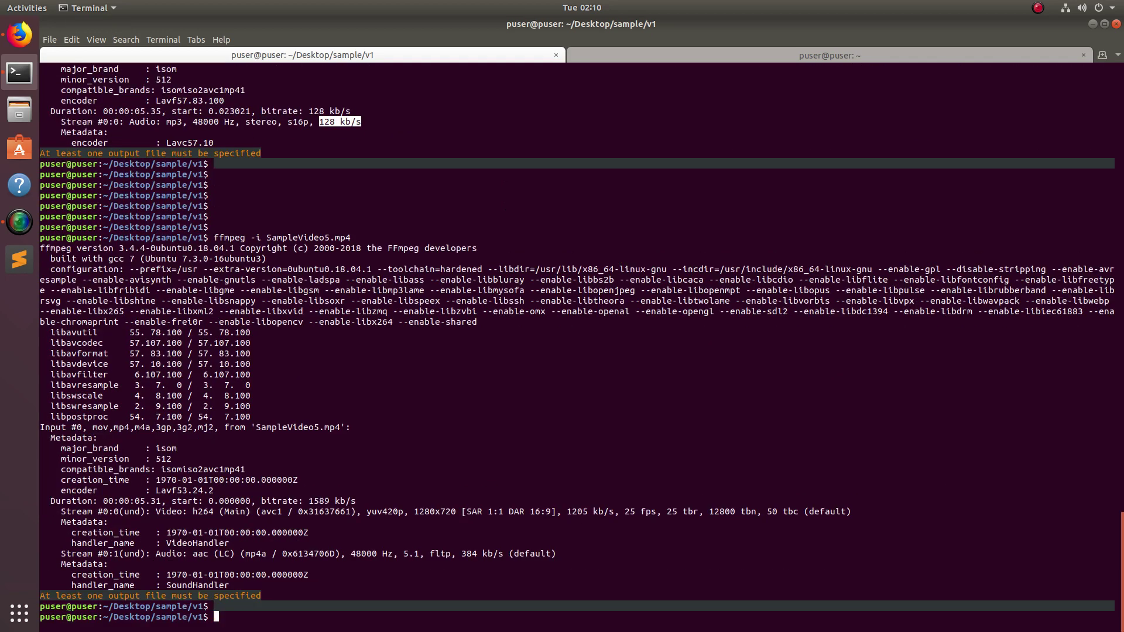
{"action": "key", "text": "Return"}
{"action": "key", "text": "Return"}
{"action": "key", "text": "Return"}
{"action": "key", "text": "Return"}
{"action": "key", "text": "Return"}
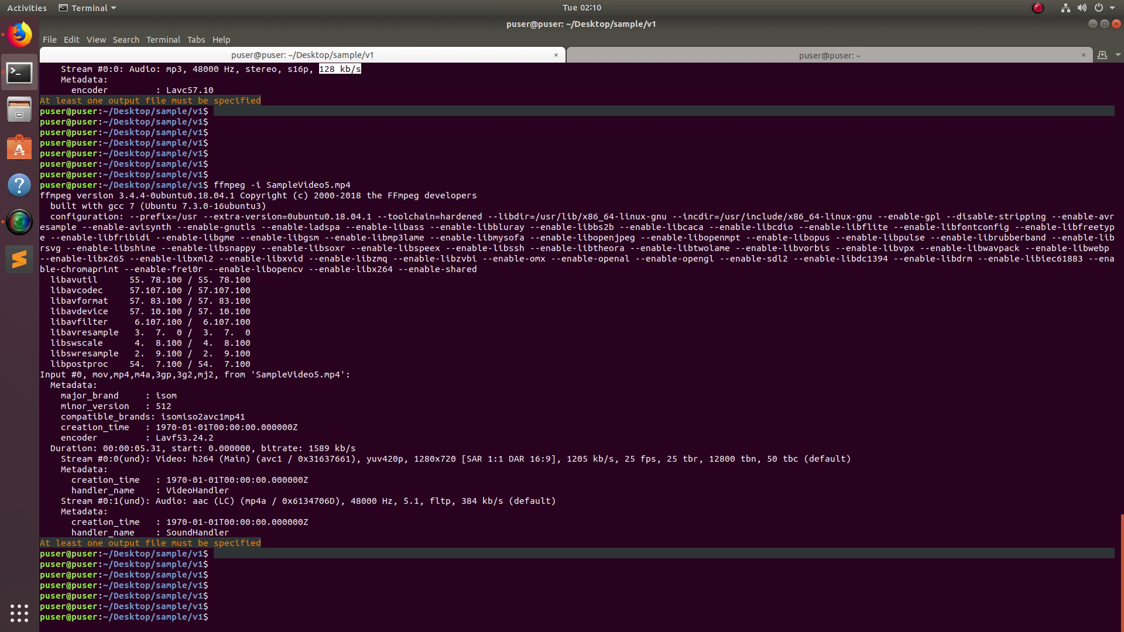
{"action": "left_click", "coordinate": [487, 335]}
{"action": "double_click", "coordinate": [486, 335]}
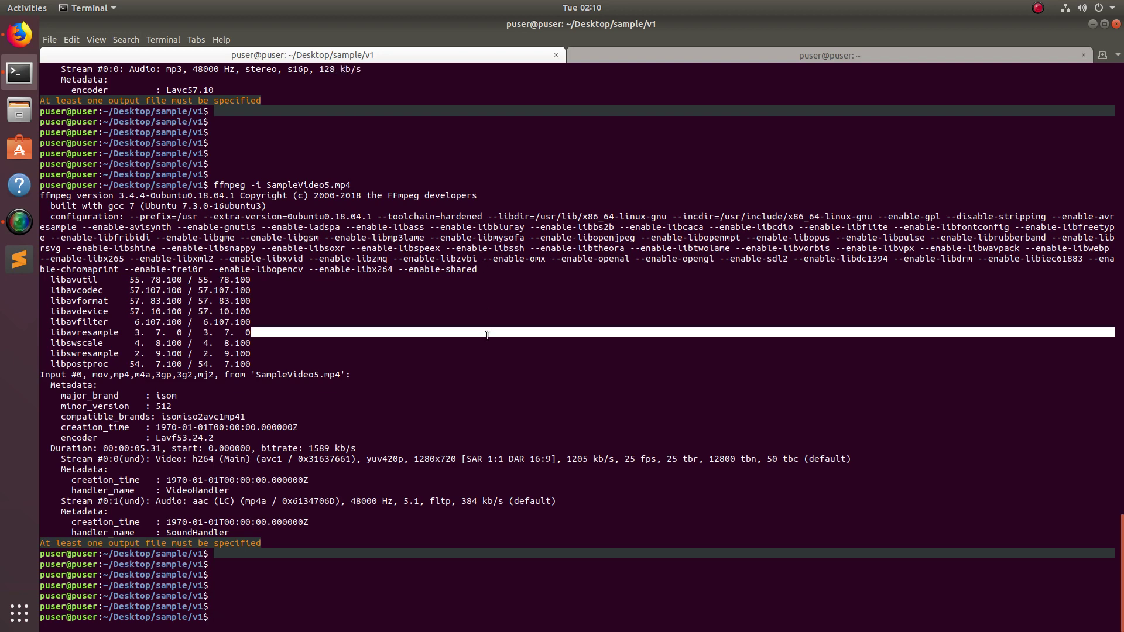
{"action": "left_click", "coordinate": [486, 335]}
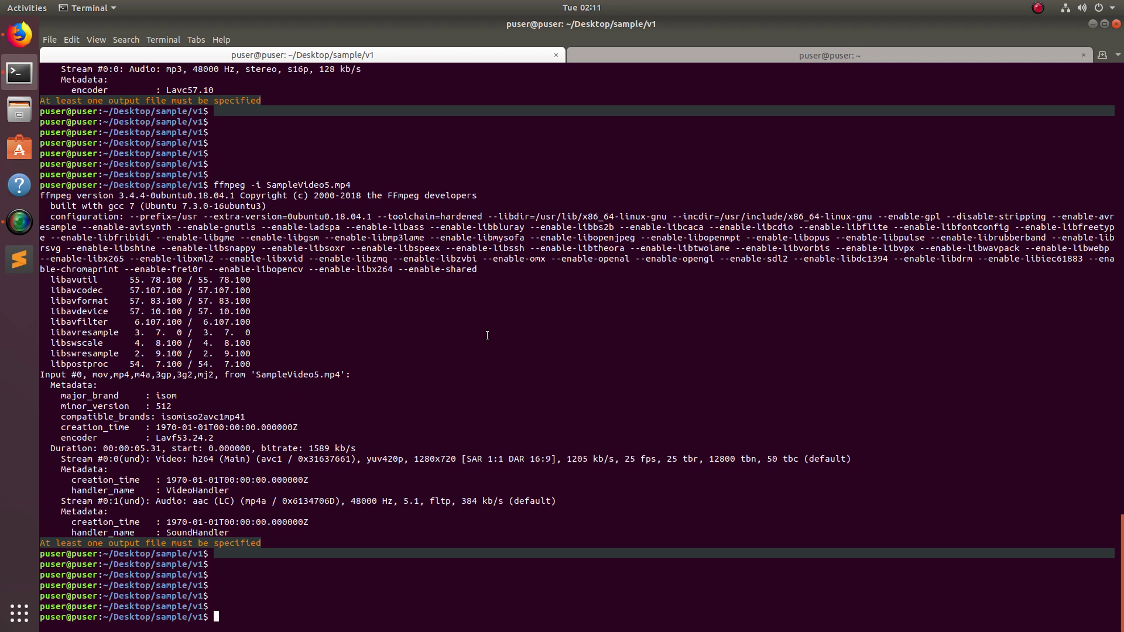
Recall the earlier command and edit it to 'ffmpeg -i SampleVideo5.mp4 -vn -ab 384k output1.mp3'.
{"action": "key", "text": "Return"}
{"action": "key", "text": "Return"}
{"action": "key", "text": "Return"}
{"action": "key", "text": "Up"}
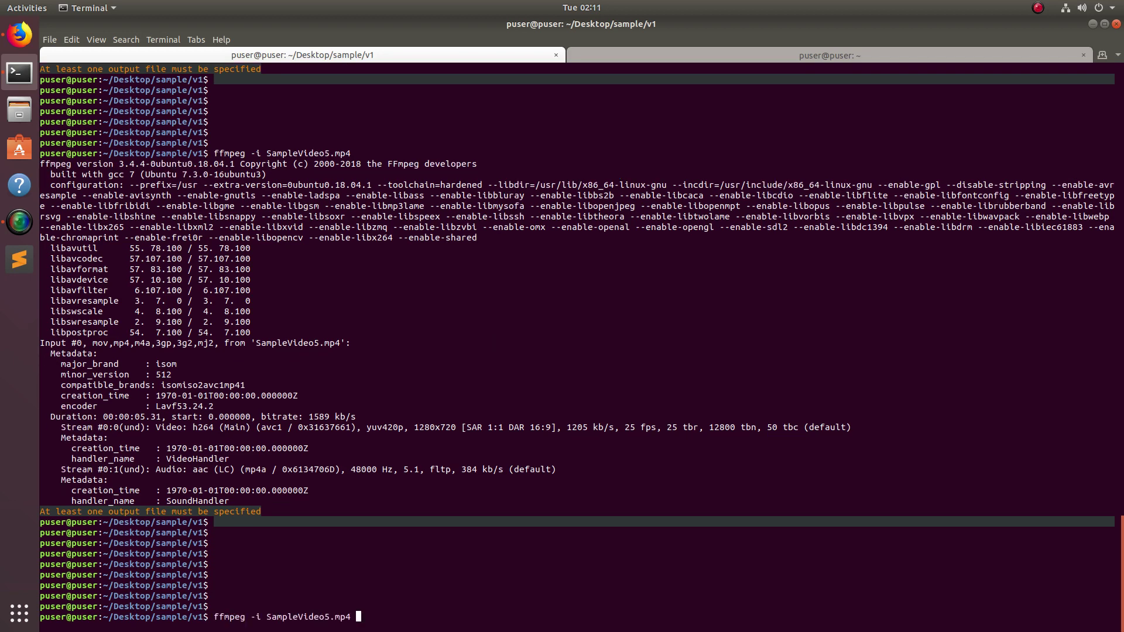
{"action": "key", "text": "Down"}
{"action": "key", "text": "Up"}
{"action": "key", "text": "Up"}
{"action": "key", "text": "Down"}
{"action": "type", "text": "-vn output1.mp3"}
{"action": "key", "text": "Left"}
{"action": "key", "text": "Left"}
{"action": "key", "text": "Left"}
{"action": "key", "text": "Left"}
{"action": "key", "text": "Left"}
{"action": "key", "text": "Left"}
{"action": "key", "text": "Left"}
{"action": "type", "text": "-"}
{"action": "type", "text": "ab "}
{"action": "type", "text": "3"}
{"action": "type", "text": "8"}
{"action": "type", "text": "4k"}
Run the 384k extraction, confirm overwriting output1.mp3, and list the folder.
{"action": "key", "text": "Return"}
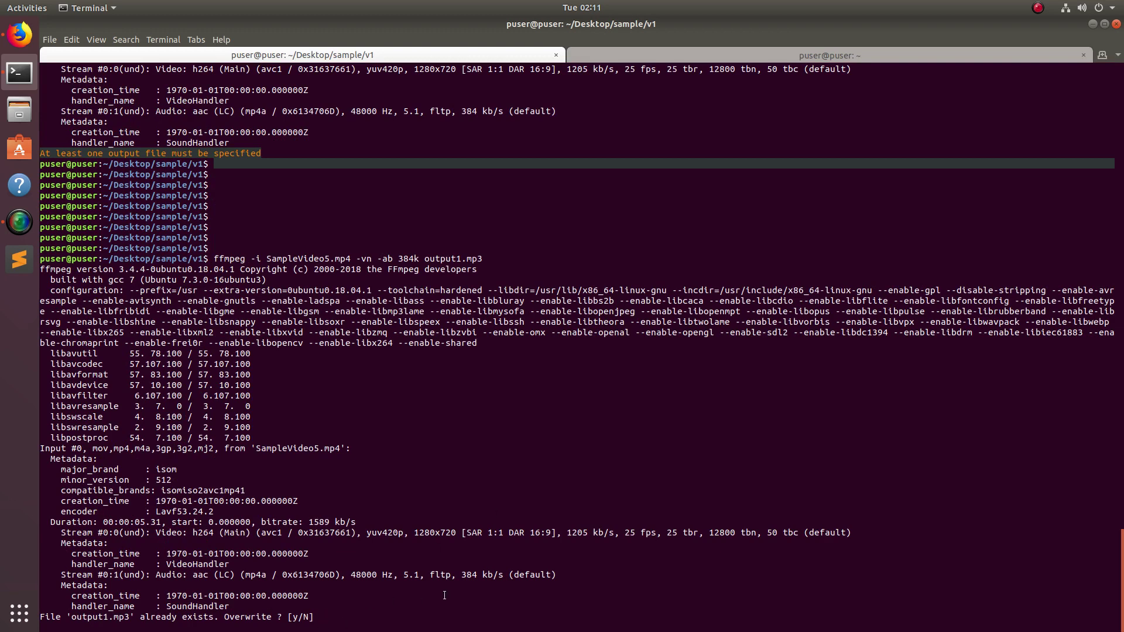
{"action": "type", "text": "y"}
{"action": "key", "text": "Return"}
{"action": "key", "text": "Return"}
{"action": "key", "text": "Return"}
{"action": "key", "text": "Return"}
{"action": "key", "text": "Return"}
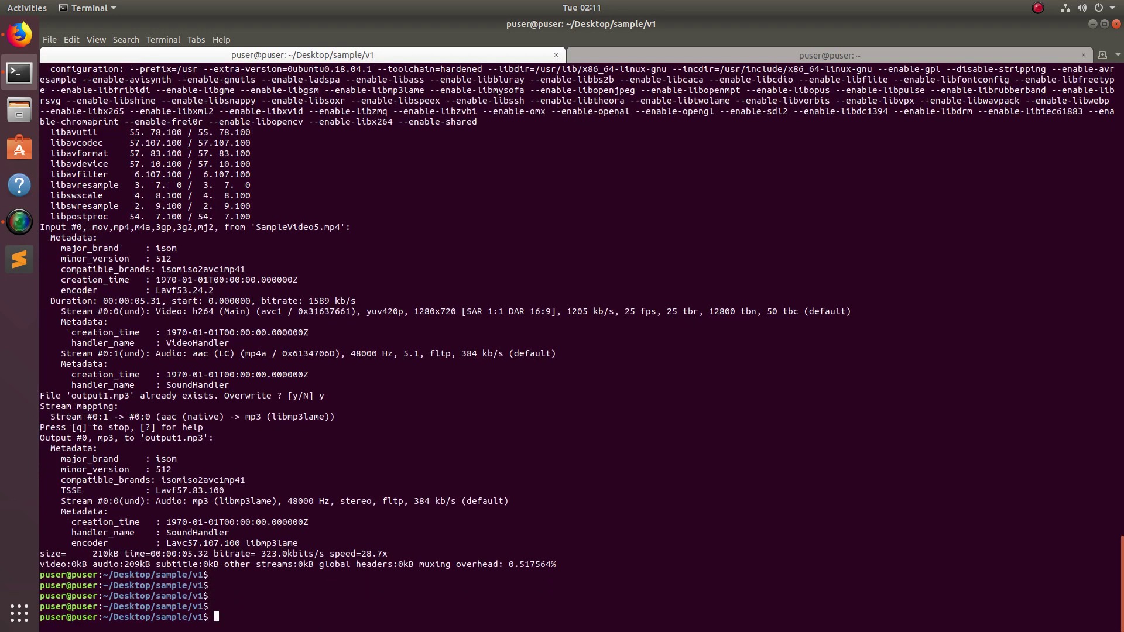
{"action": "key", "text": "Return"}
{"action": "key", "text": "Return"}
{"action": "type", "text": "ls"}
{"action": "key", "text": "Return"}
{"action": "key", "text": "Return"}
{"action": "key", "text": "Return"}
{"action": "key", "text": "Return"}
{"action": "key", "text": "Return"}
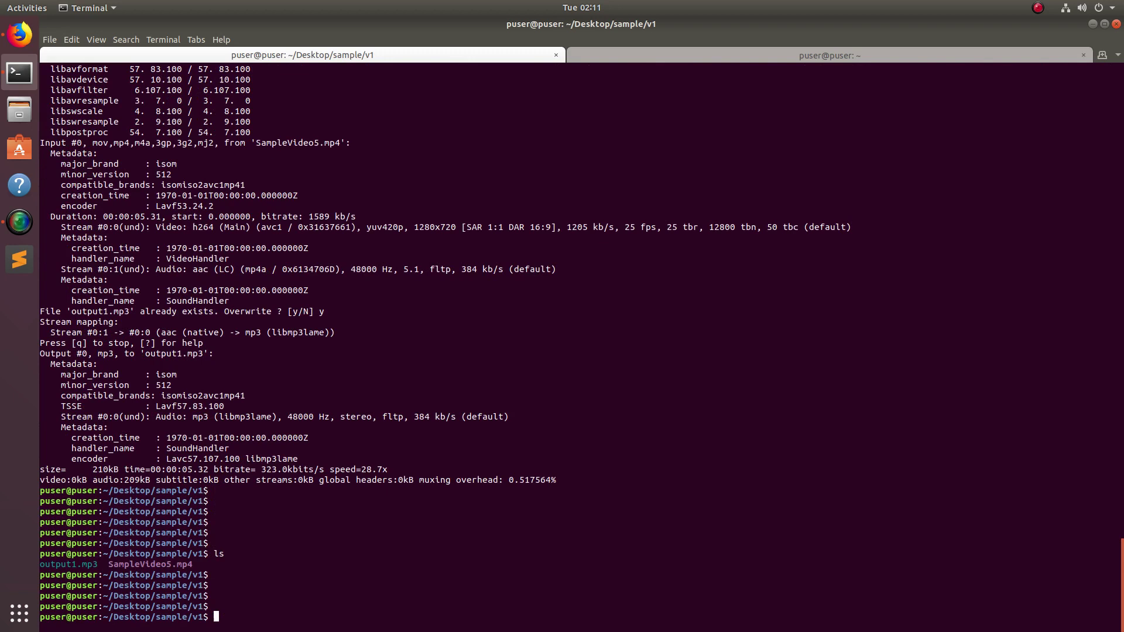
Re-inspect output1.mp3 and highlight its 320 kb/s bitrate and stereo layout.
{"action": "key", "text": "Up"}
{"action": "key", "text": "Up"}
{"action": "key", "text": "Up"}
{"action": "key", "text": "Up"}
{"action": "key", "text": "Return"}
{"action": "key", "text": "Return"}
{"action": "key", "text": "Return"}
{"action": "key", "text": "Return"}
{"action": "key", "text": "Return"}
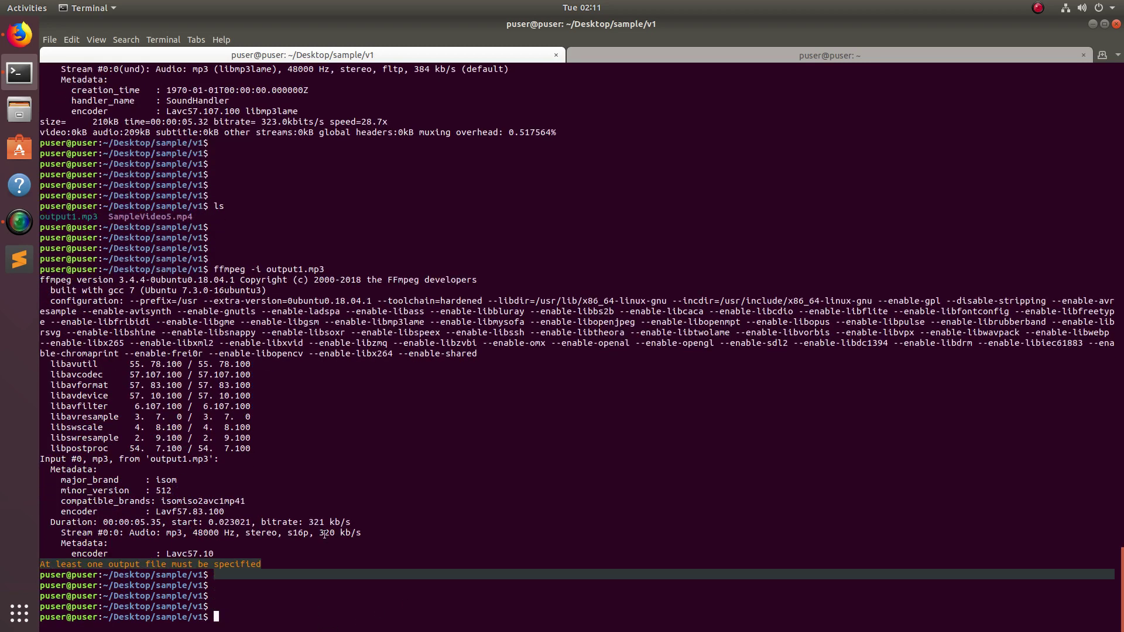
{"action": "mouse_move", "coordinate": [325, 534]}
{"action": "left_mouse_down"}
{"action": "mouse_move", "coordinate": [362, 532]}
{"action": "mouse_move", "coordinate": [134, 533]}
{"action": "left_mouse_up"}
{"action": "left_click", "coordinate": [370, 531]}
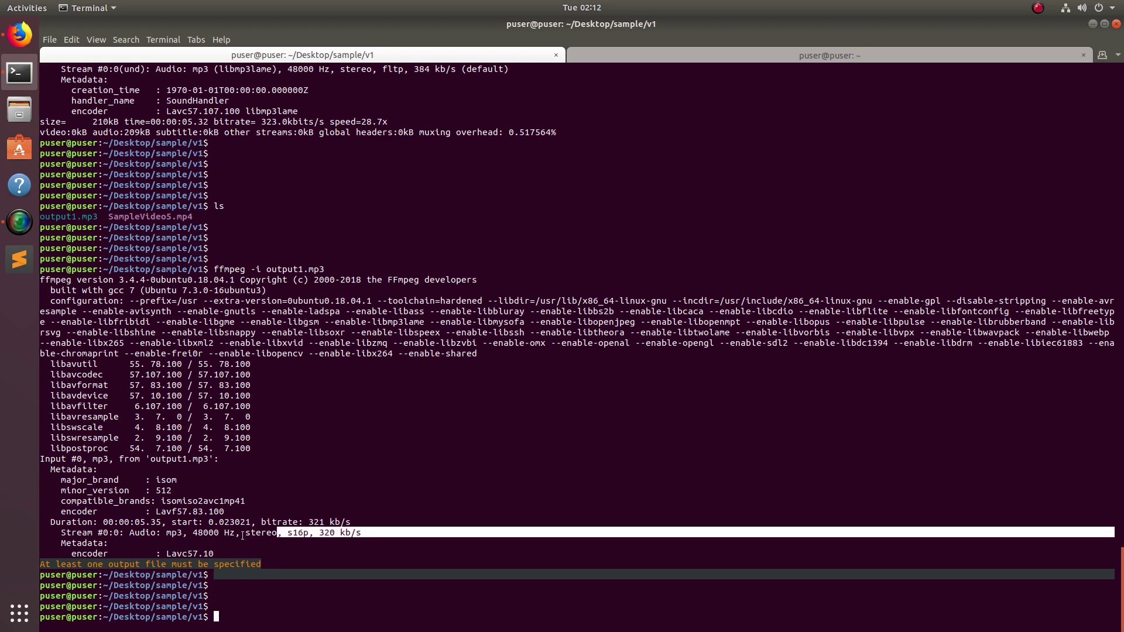
{"action": "left_click", "coordinate": [134, 534]}
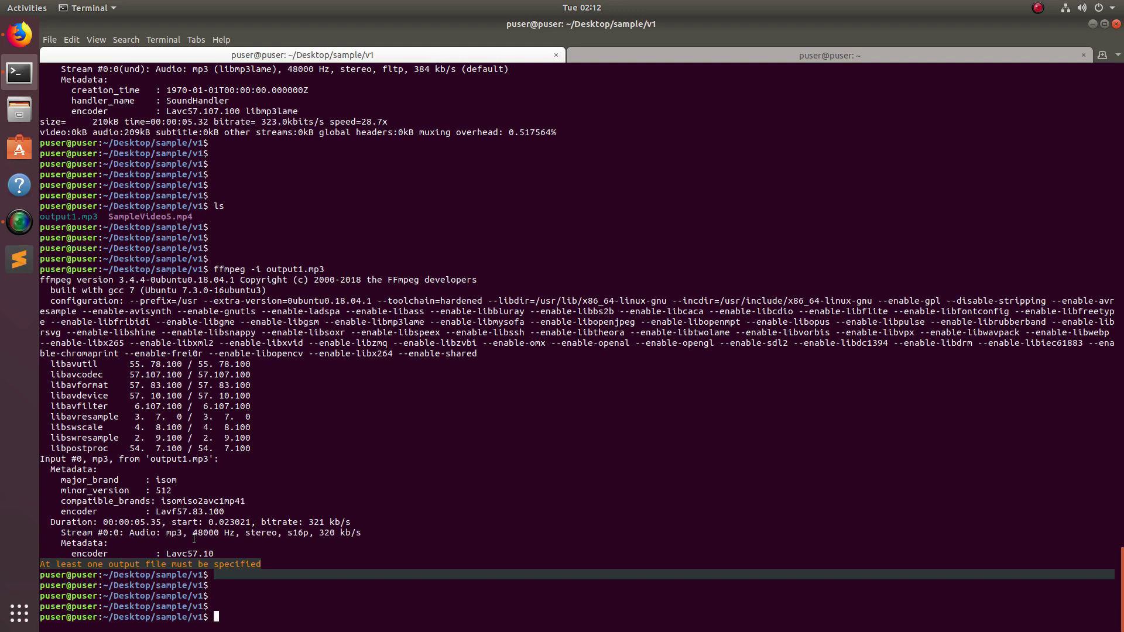
{"action": "left_click_drag", "start_coordinate": [195, 534], "coordinate": [269, 533]}
{"action": "key", "text": "Return"}
{"action": "key", "text": "Return"}
{"action": "key", "text": "Return"}
{"action": "key", "text": "Return"}
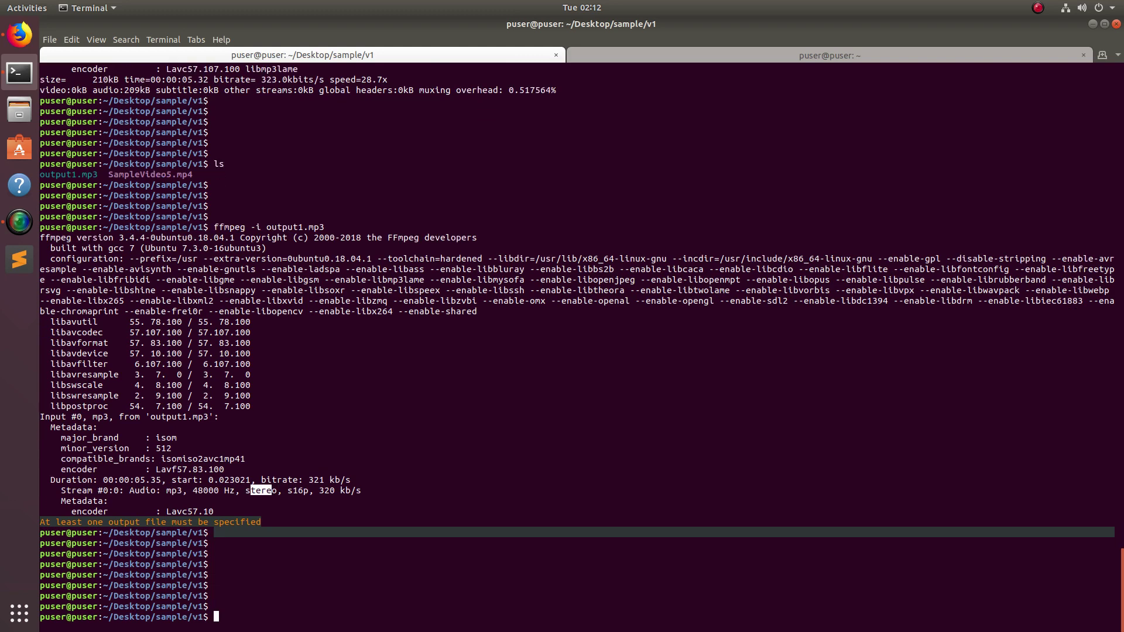
Recall 'ffmpeg -i output1.mp3' at a fresh prompt and clear the stereo highlight.
{"action": "key", "text": "Up"}
{"action": "left_click", "coordinate": [574, 450]}
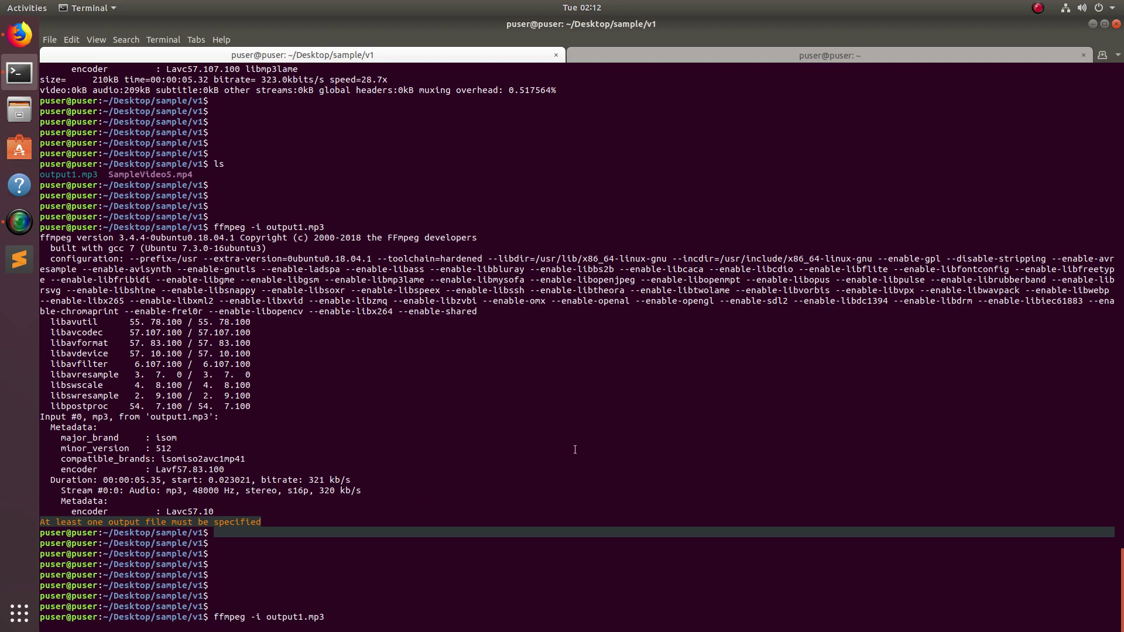